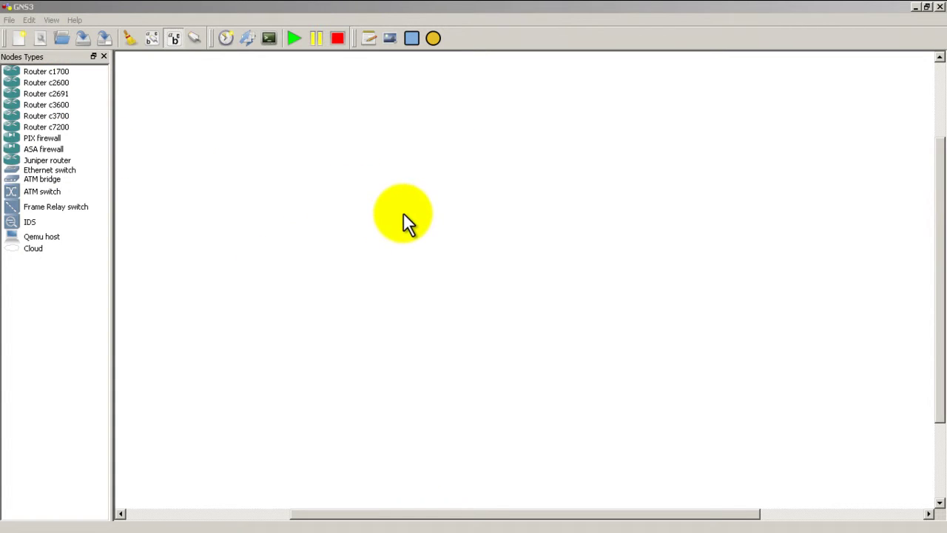
# Step: Place two c3700 routers, R1 and R2, side by side on the canvas
pyautogui.click(65, 126)
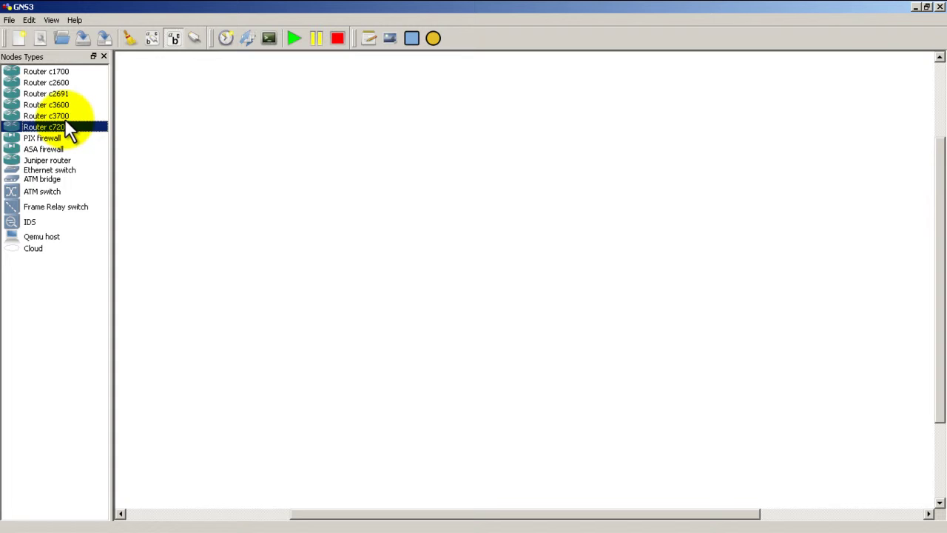
pyautogui.moveTo(63, 115); pyautogui.dragTo(316, 228)
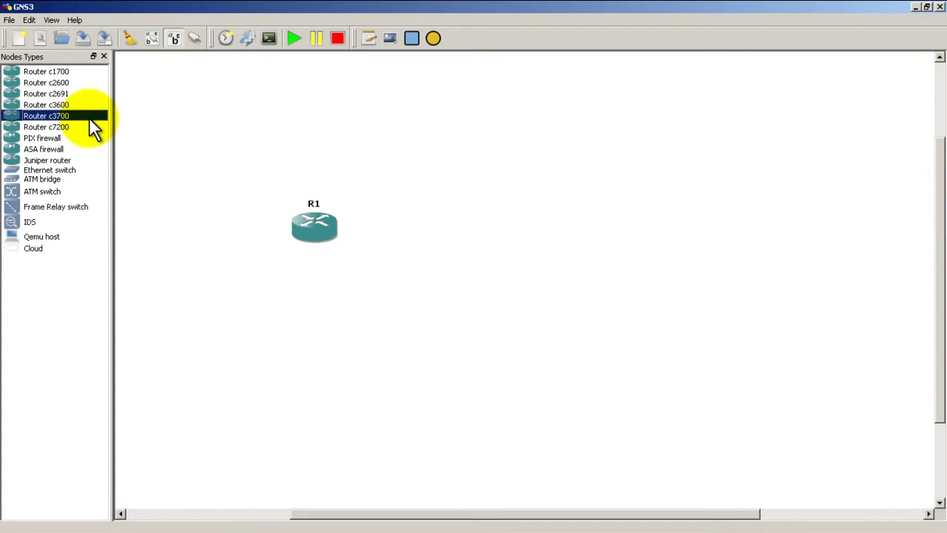
pyautogui.moveTo(89, 117); pyautogui.dragTo(582, 234)
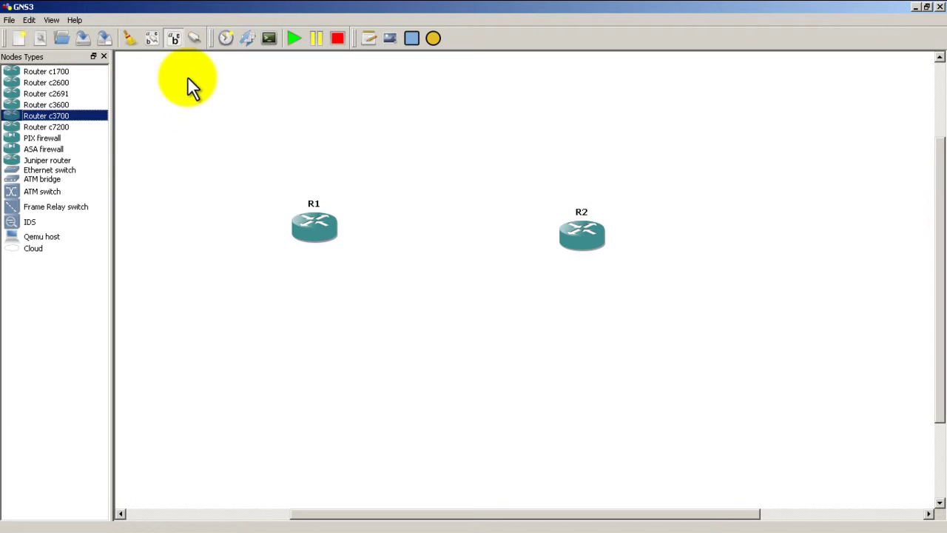
pyautogui.click(105, 56)
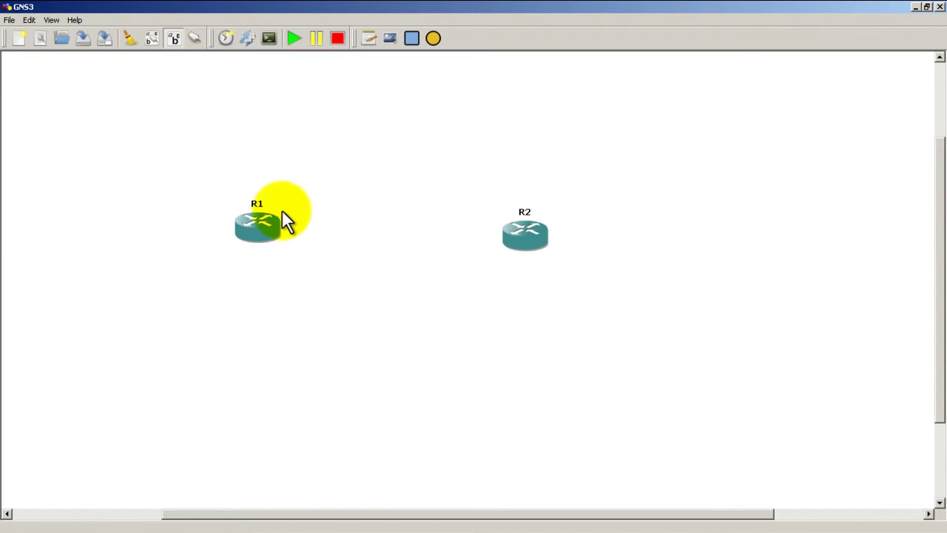
pyautogui.doubleClick(265, 225)
pyautogui.click(670, 454)
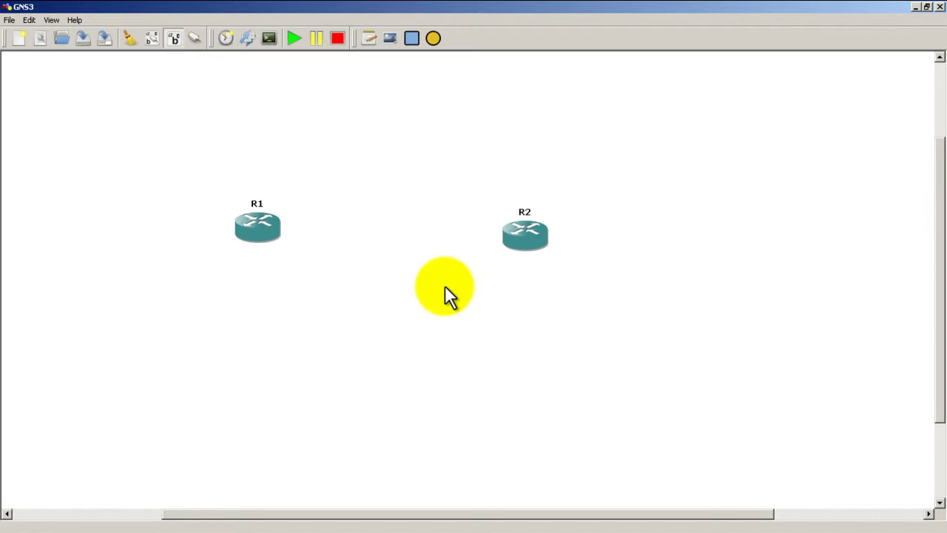
pyautogui.scroll(2, 326, 193)
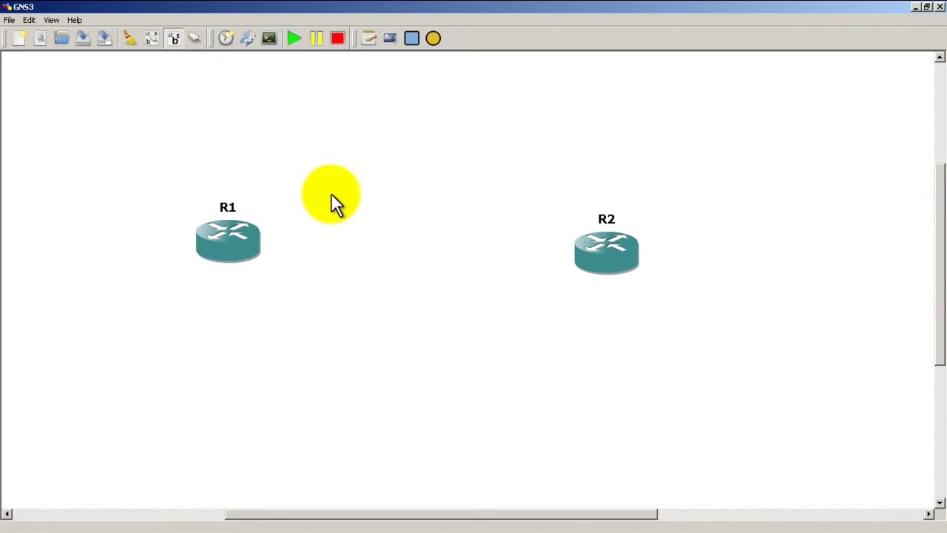
pyautogui.scroll(2, 331, 192)
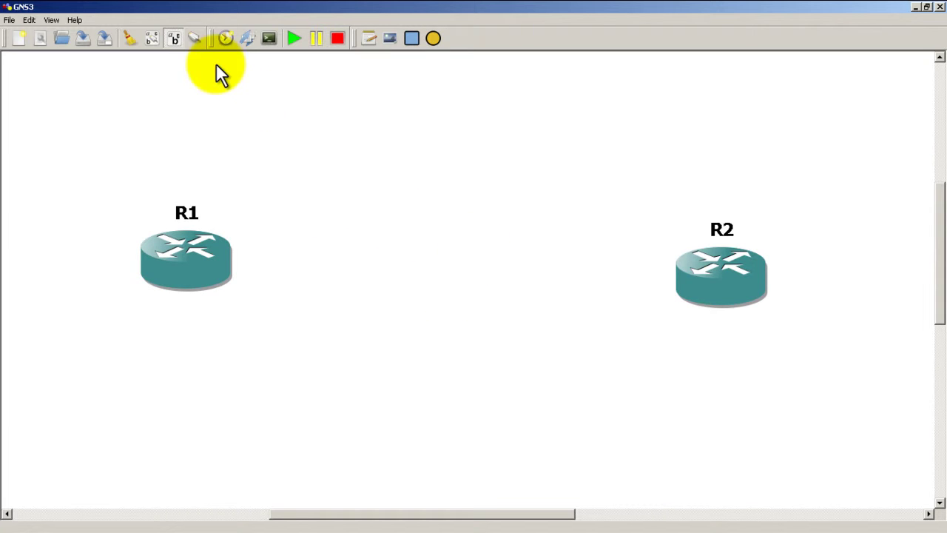
# Step: Link R1 f0/0 to R2 f0/0 and show the interface labels
pyautogui.click(200, 250)
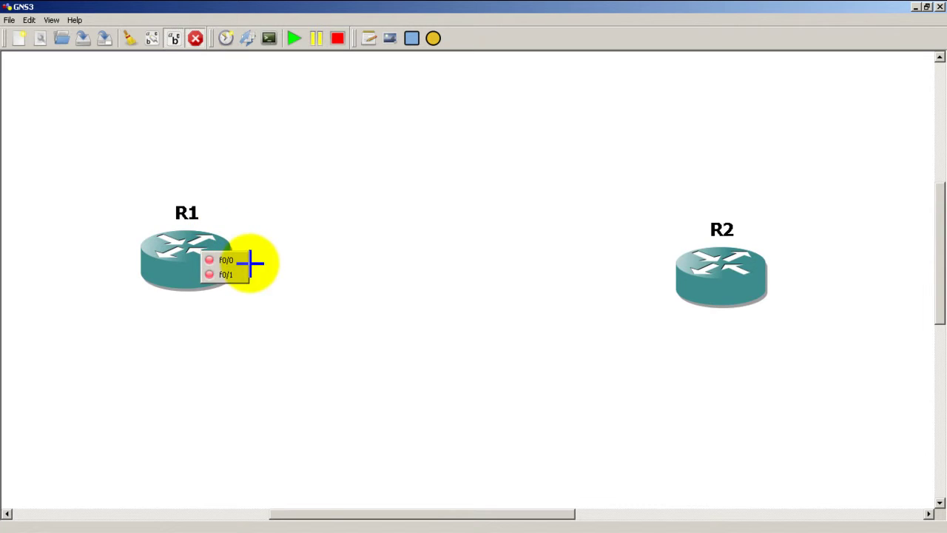
pyautogui.click(235, 259)
pyautogui.click(729, 274)
pyautogui.click(738, 277)
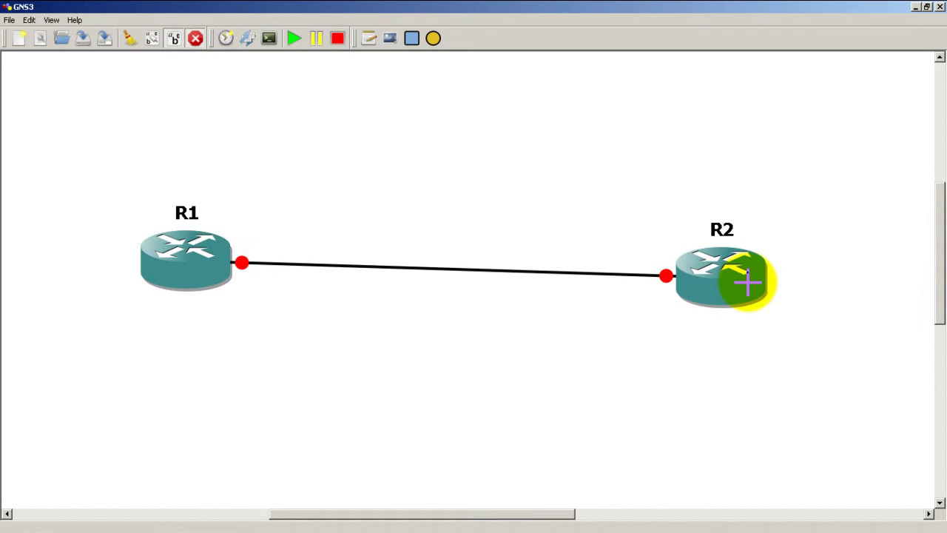
pyautogui.click(197, 40)
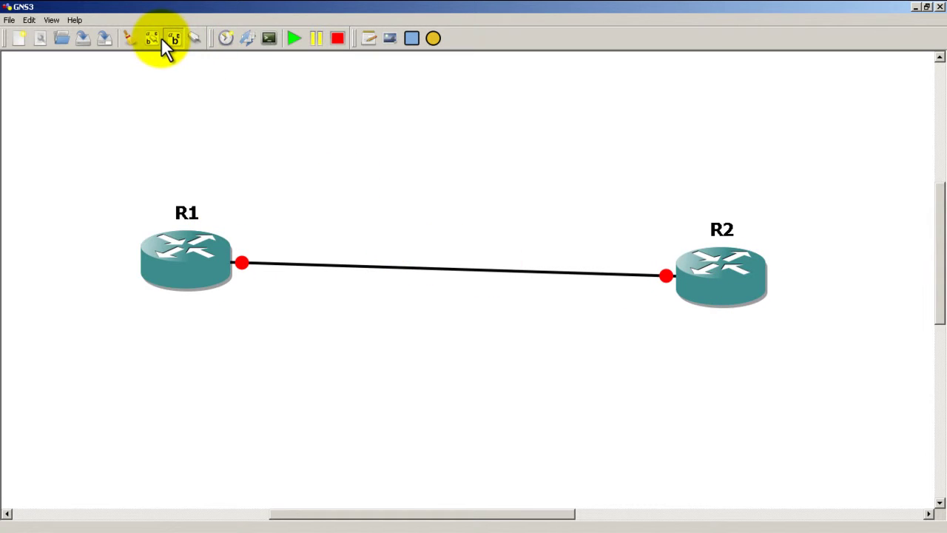
pyautogui.click(155, 39)
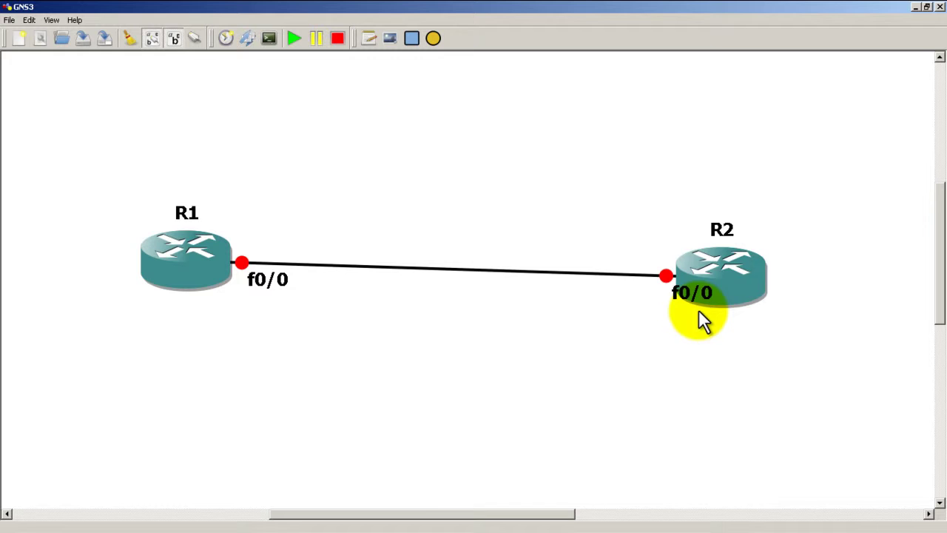
pyautogui.moveTo(700, 308); pyautogui.dragTo(636, 313)
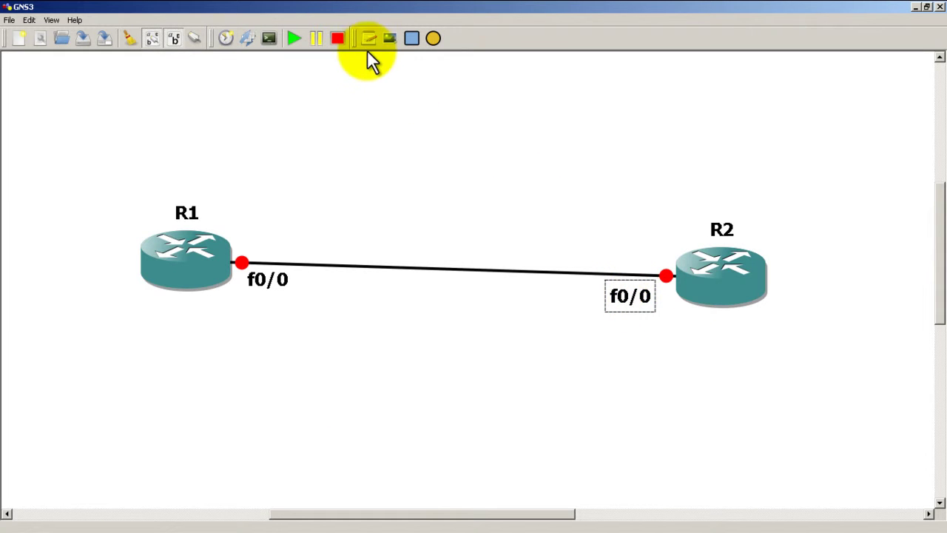
# Step: Add a 'loopback0 1.1.1.1/32' note below R1
pyautogui.click(369, 39)
pyautogui.click(386, 113)
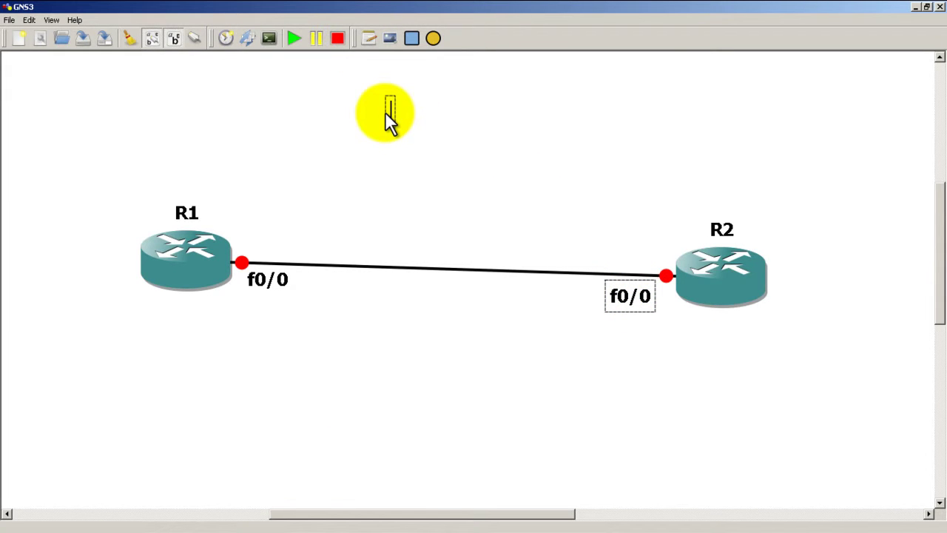
pyautogui.write('loopback0')
pyautogui.press('Return')
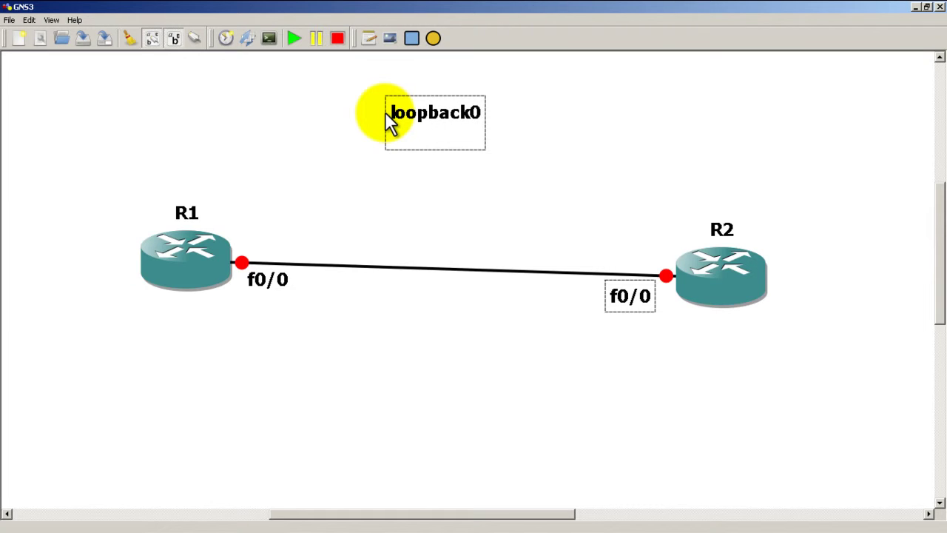
pyautogui.write('1.1.1.1/')
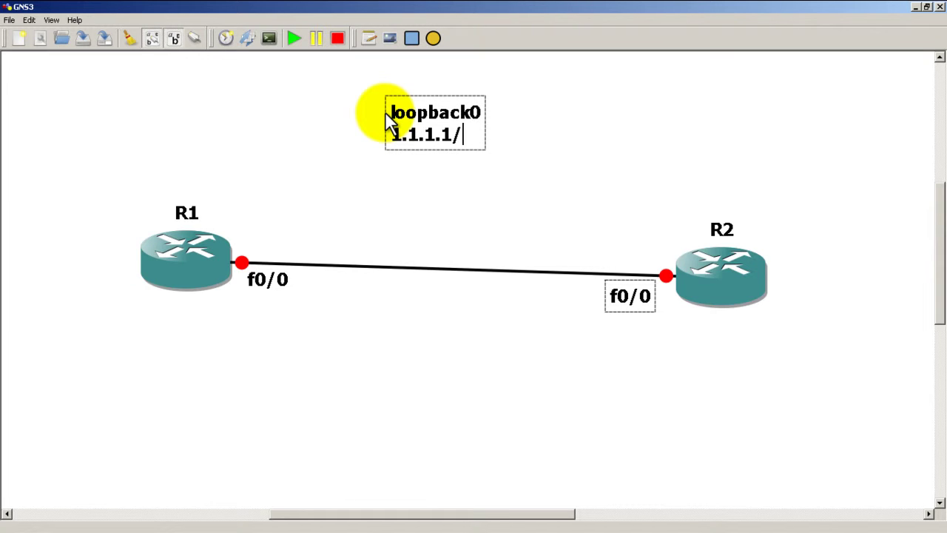
pyautogui.write('32')
pyautogui.click(629, 131)
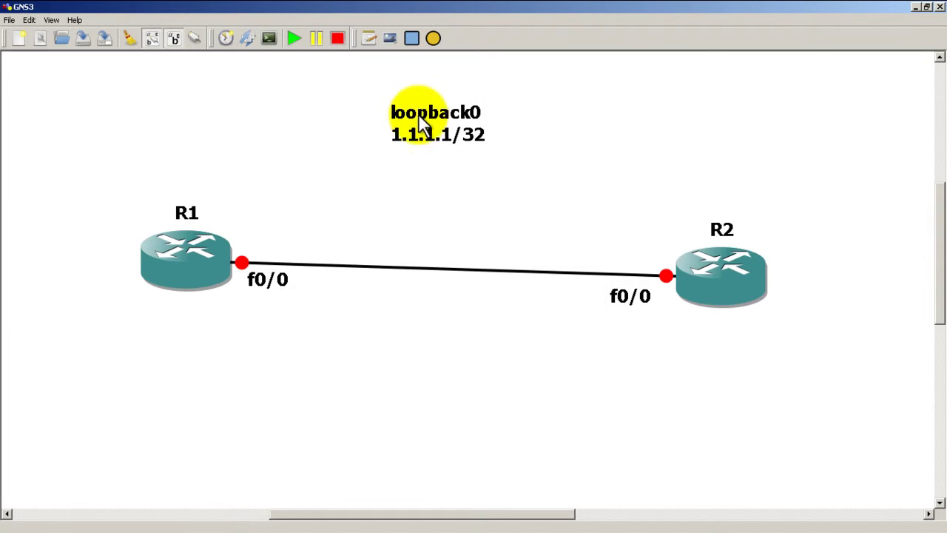
pyautogui.moveTo(420, 122); pyautogui.dragTo(152, 329)
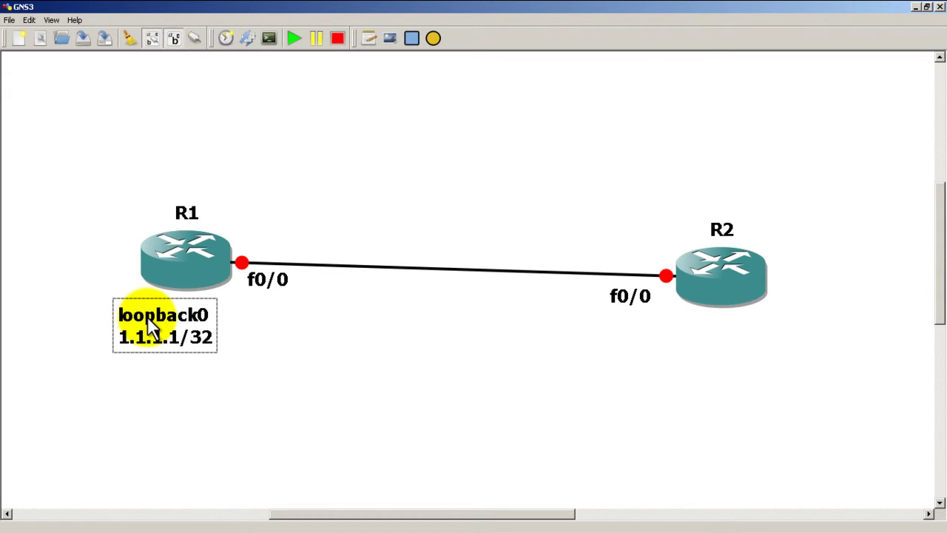
pyautogui.click(307, 212)
# Step: Add a 'loopback0 2.2.2.2/32' note below R2
pyautogui.click(366, 37)
pyautogui.click(438, 109)
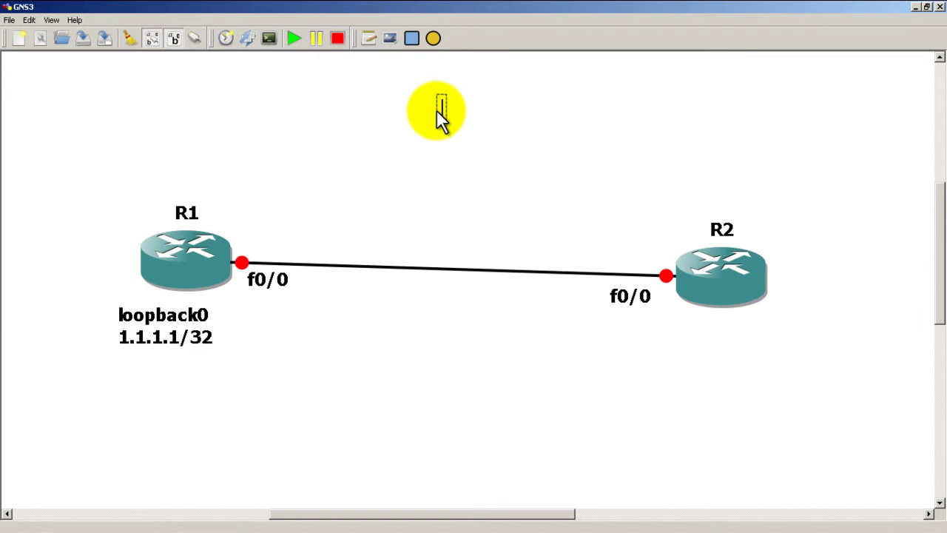
pyautogui.write('loopback0')
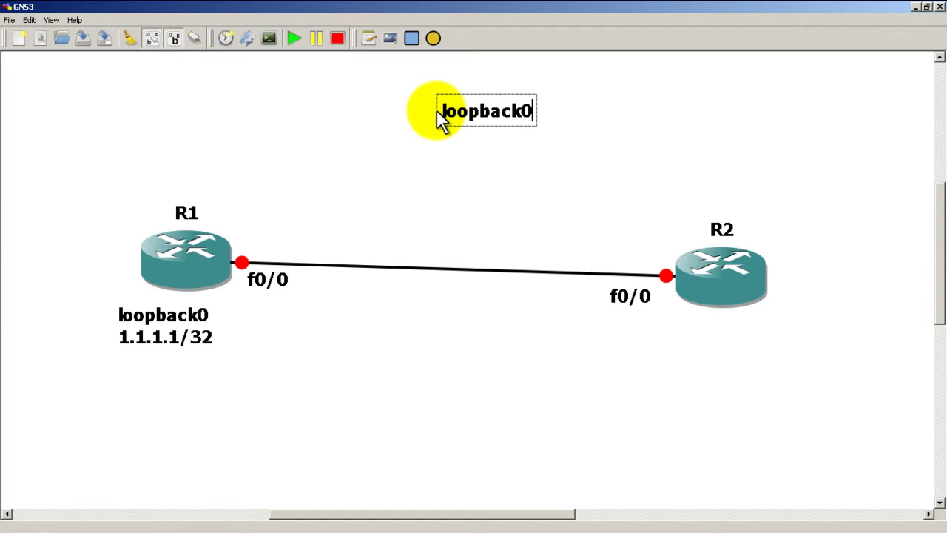
pyautogui.press('Return')
pyautogui.write('2.2.2.2')
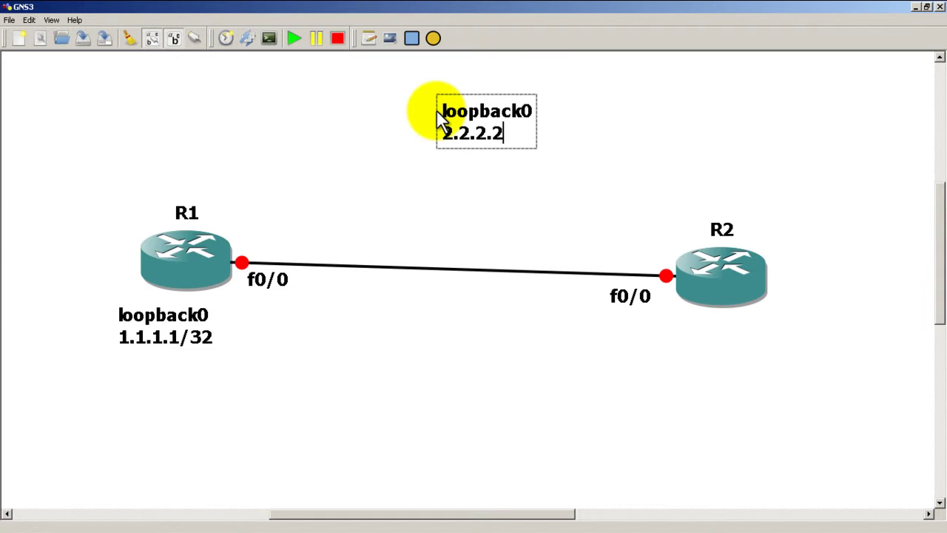
pyautogui.write('/32')
pyautogui.click(540, 111)
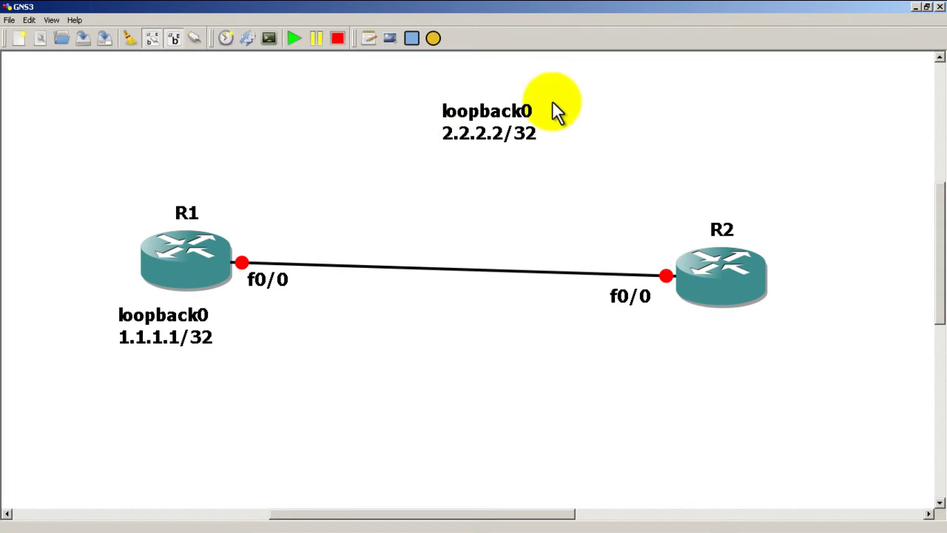
pyautogui.moveTo(553, 103); pyautogui.dragTo(757, 334)
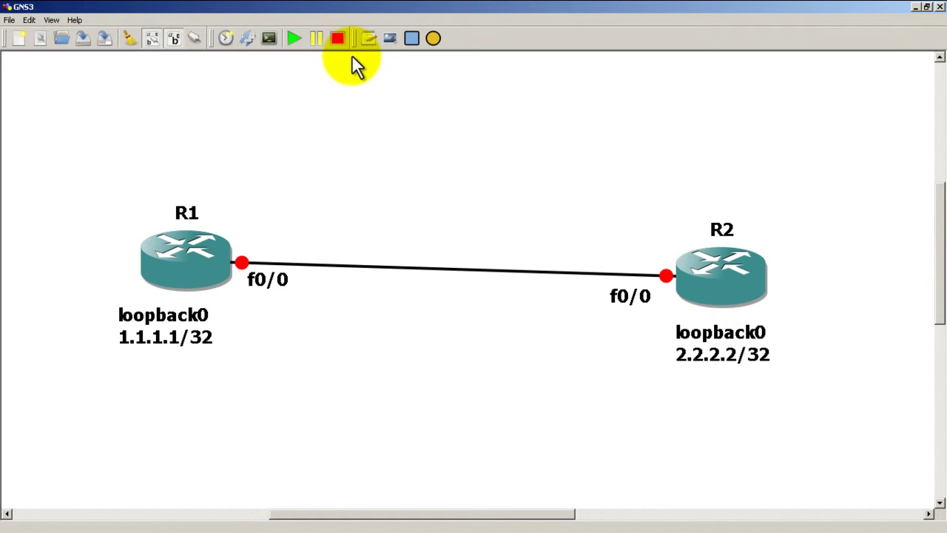
# Step: Add a '10.10.12.X/24' note on the R1–R2 link
pyautogui.click(365, 42)
pyautogui.click(404, 115)
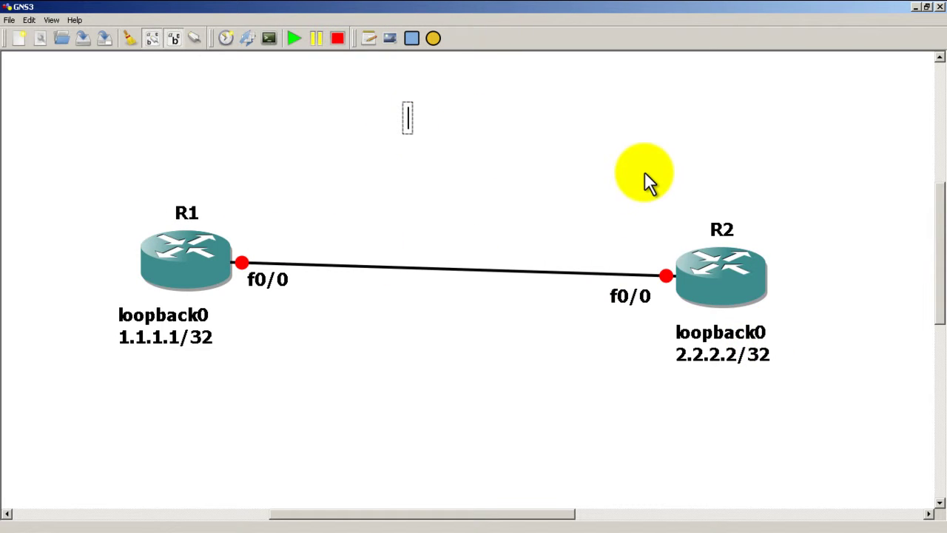
pyautogui.write('10.10.12')
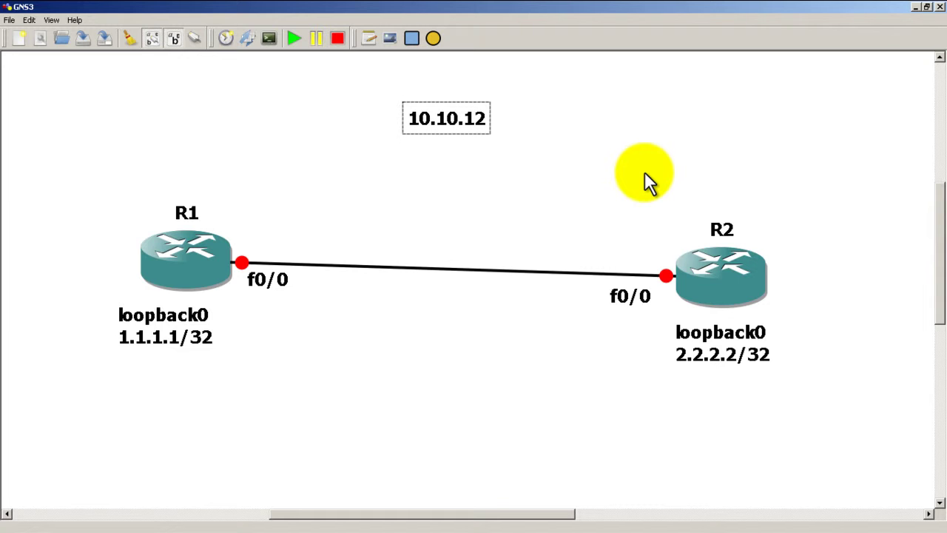
pyautogui.write('.X/2')
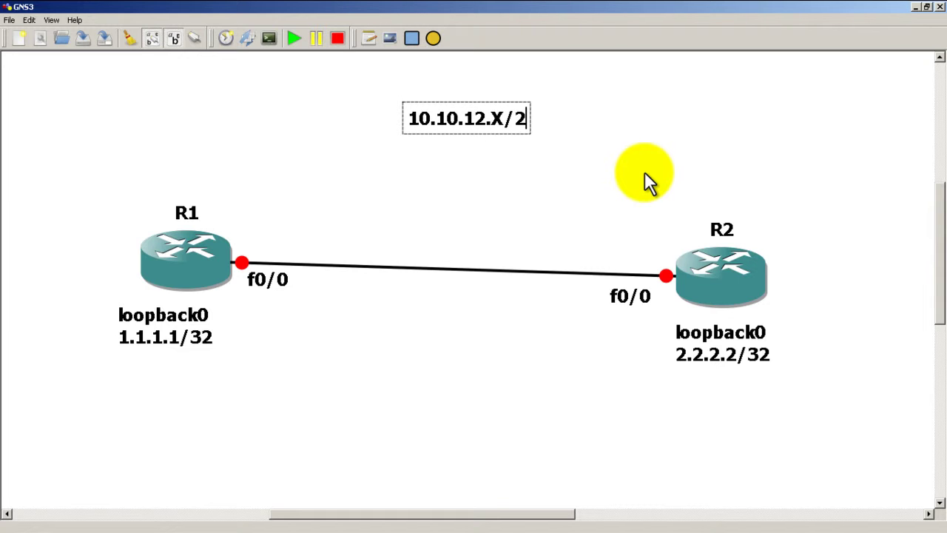
pyautogui.write('4')
pyautogui.click(644, 172)
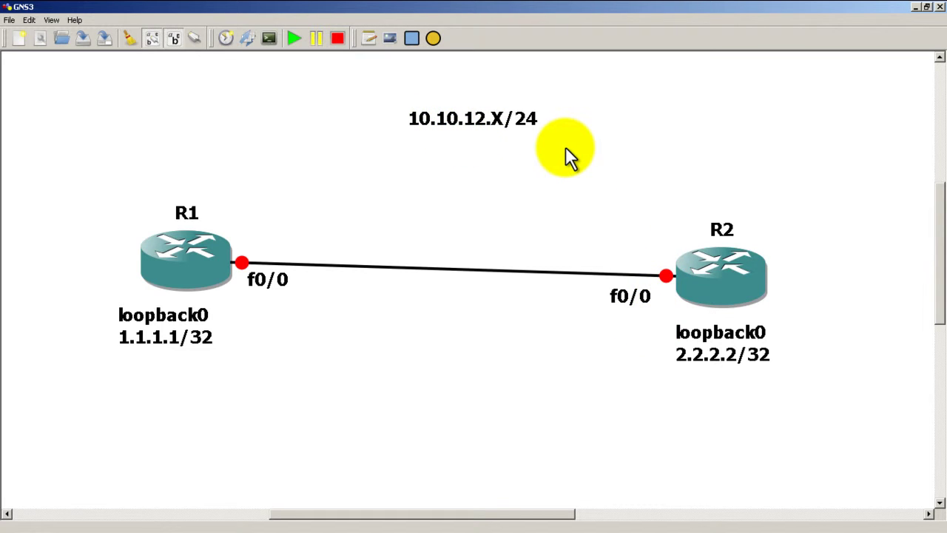
pyautogui.moveTo(507, 124); pyautogui.dragTo(465, 240)
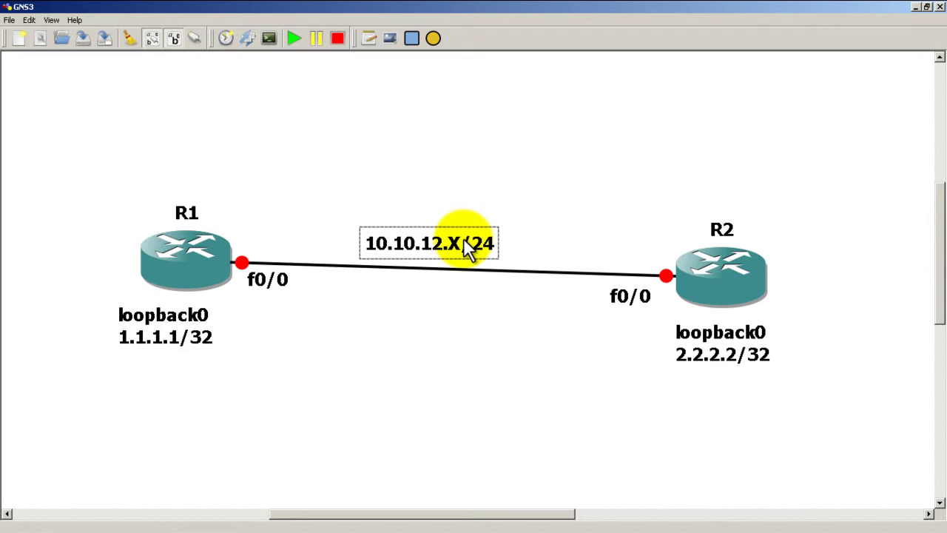
pyautogui.click(455, 347)
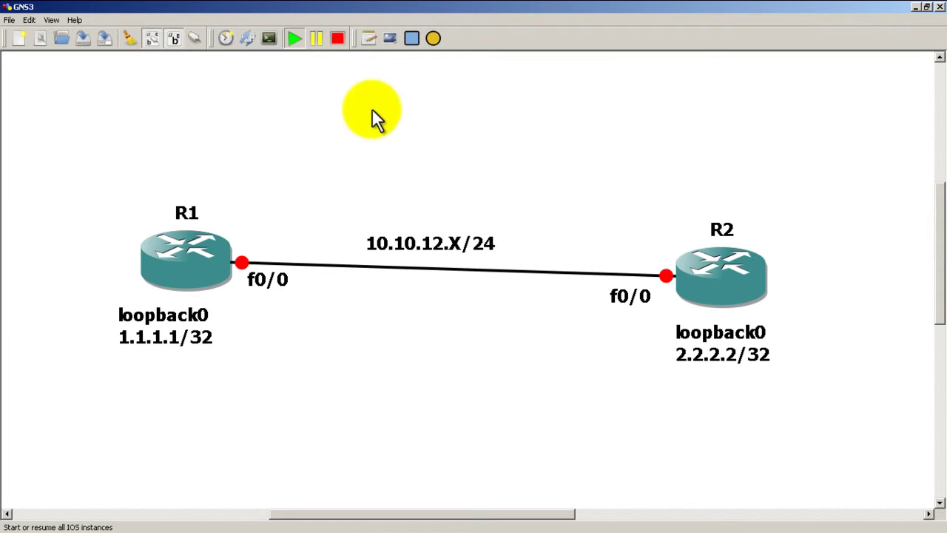
# Step: Start all IOS instances so R1 and R2 boot
pyautogui.click(273, 39)
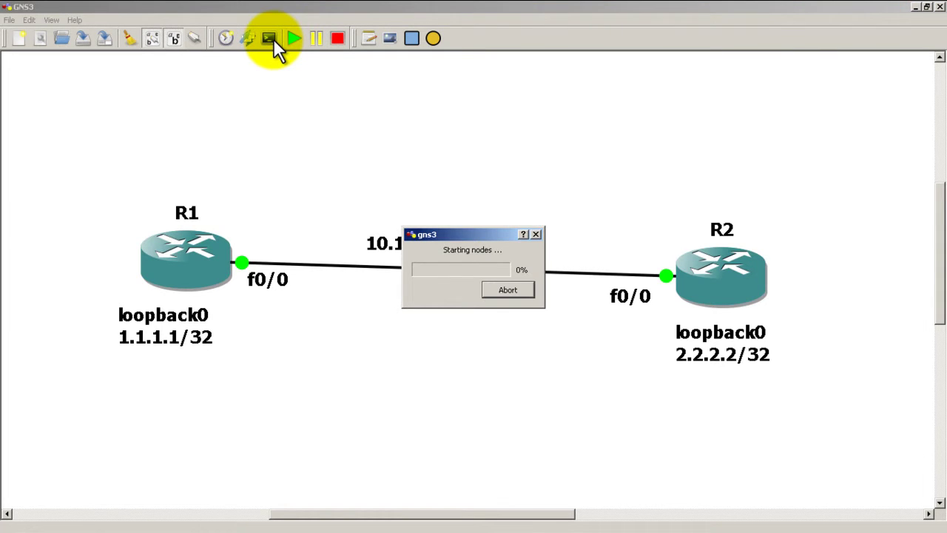
# Step: Open PuTTY consoles to both routers, set R2's aside and move R1's right
pyautogui.click(273, 38)
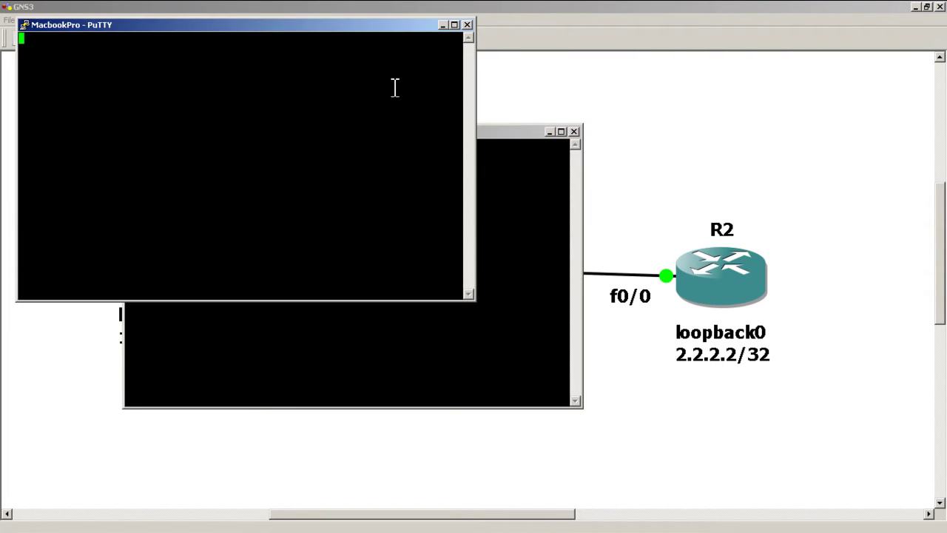
pyautogui.moveTo(373, 24); pyautogui.dragTo(703, 172)
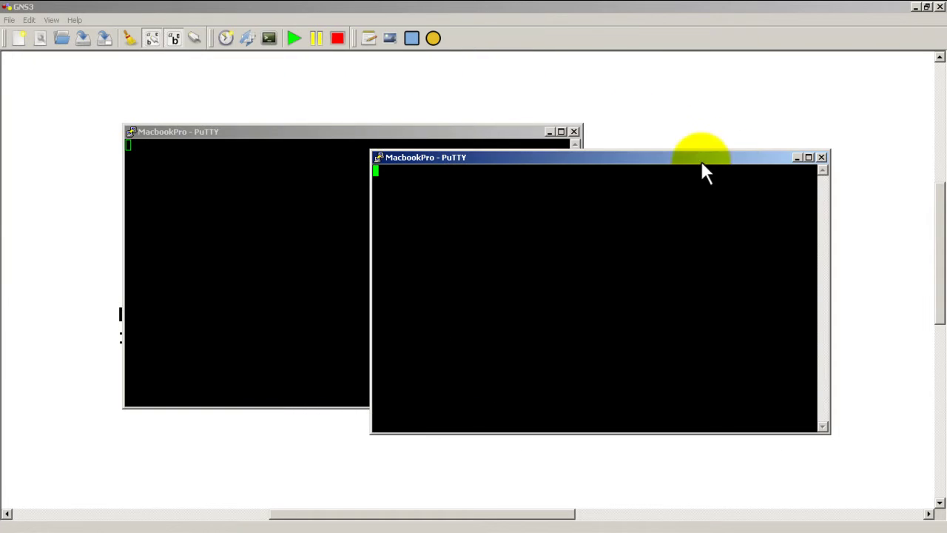
pyautogui.click(602, 193)
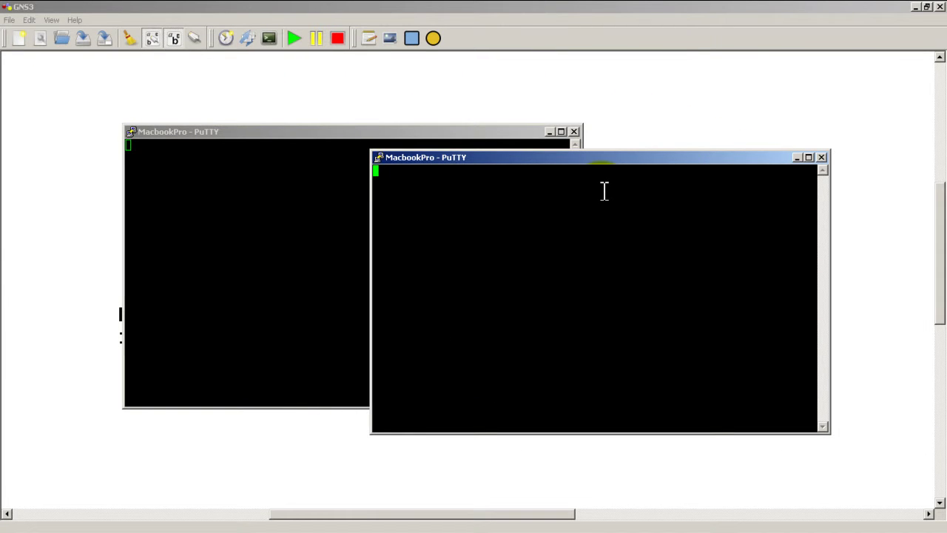
pyautogui.click(593, 166)
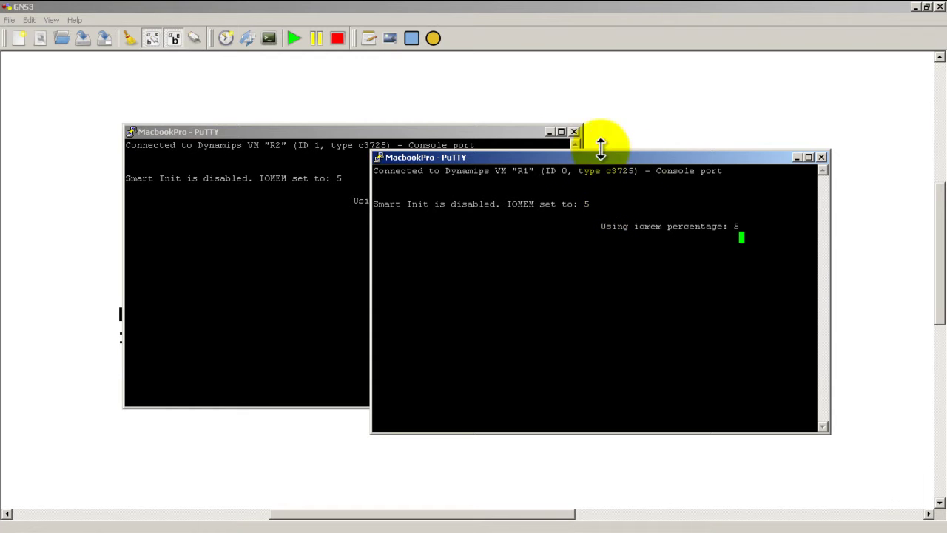
pyautogui.moveTo(527, 133); pyautogui.dragTo(376, 205)
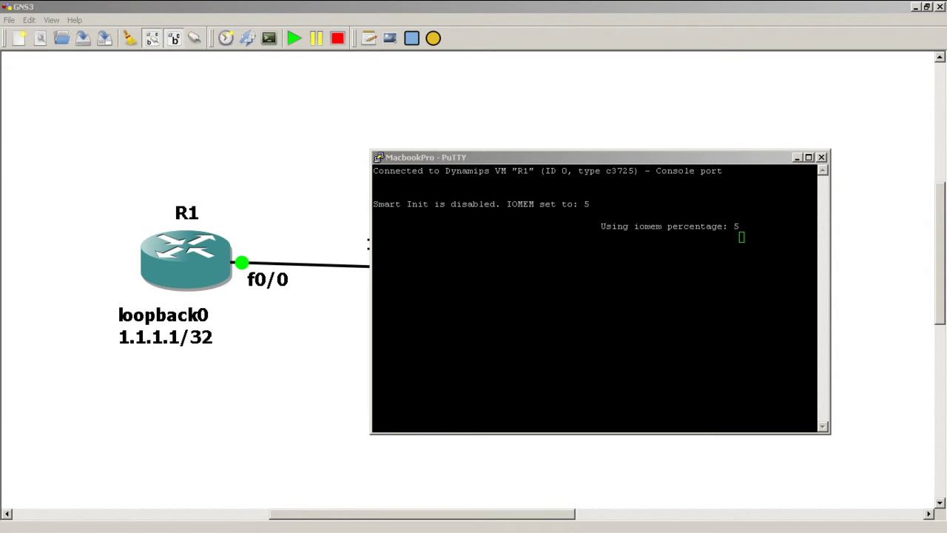
pyautogui.click(700, 157)
pyautogui.moveTo(699, 157); pyautogui.dragTo(812, 93)
# Step: Change R1's console font to 14-point Courier New with ClearType quality
pyautogui.rightClick(546, 96)
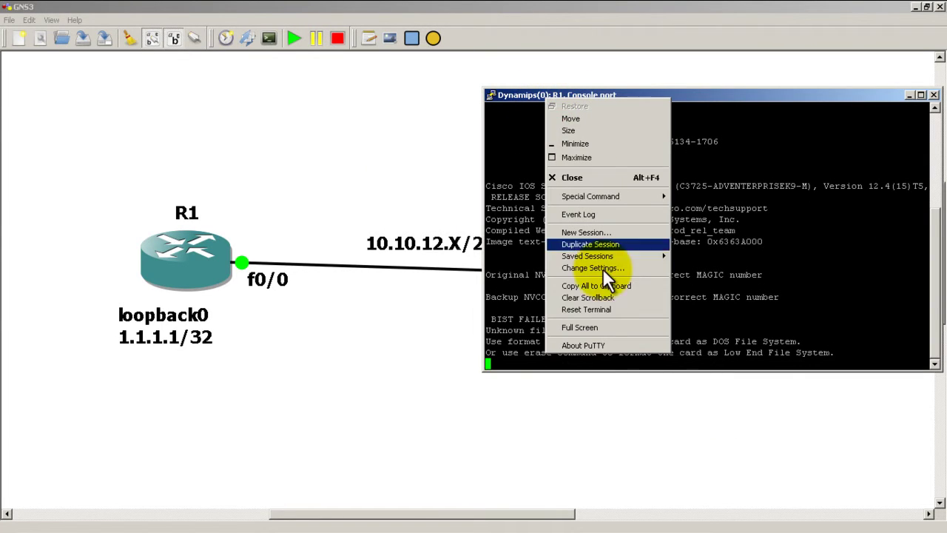
pyautogui.click(621, 270)
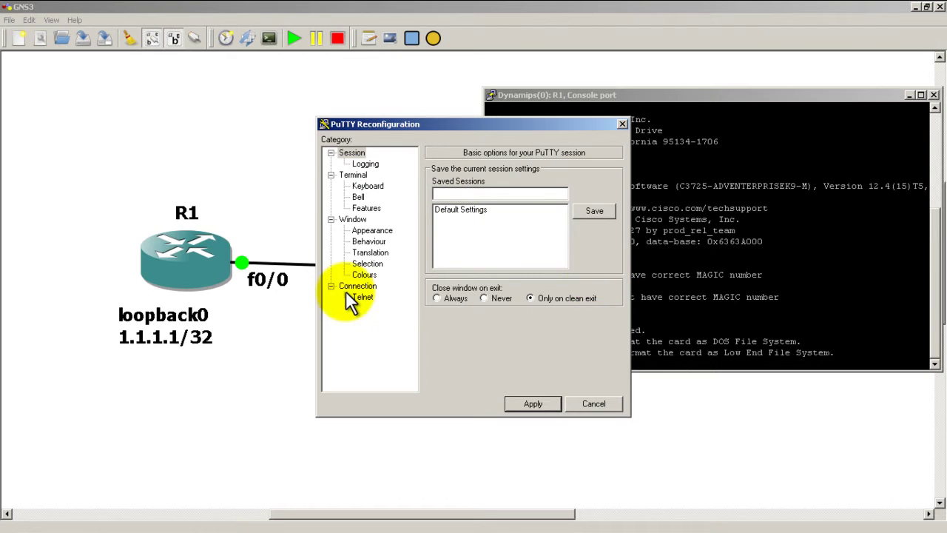
pyautogui.click(384, 232)
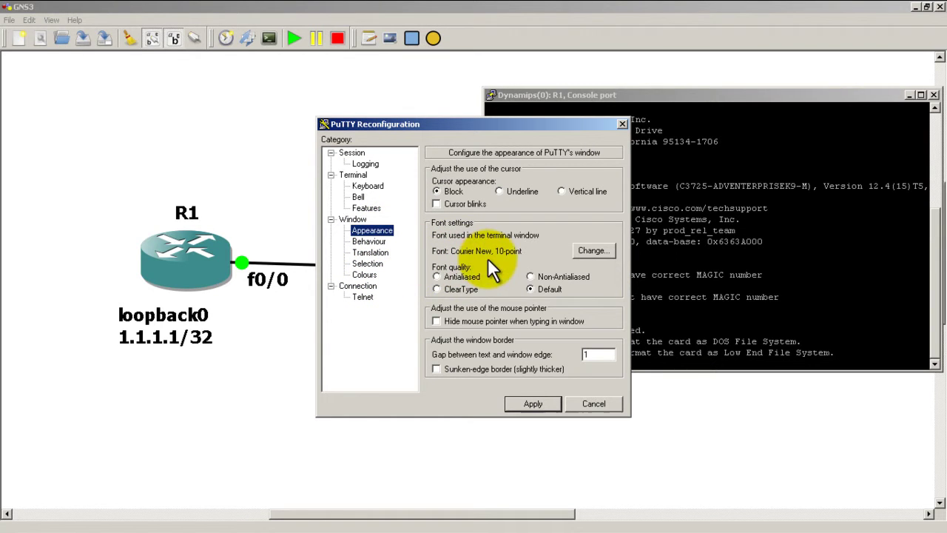
pyautogui.click(472, 289)
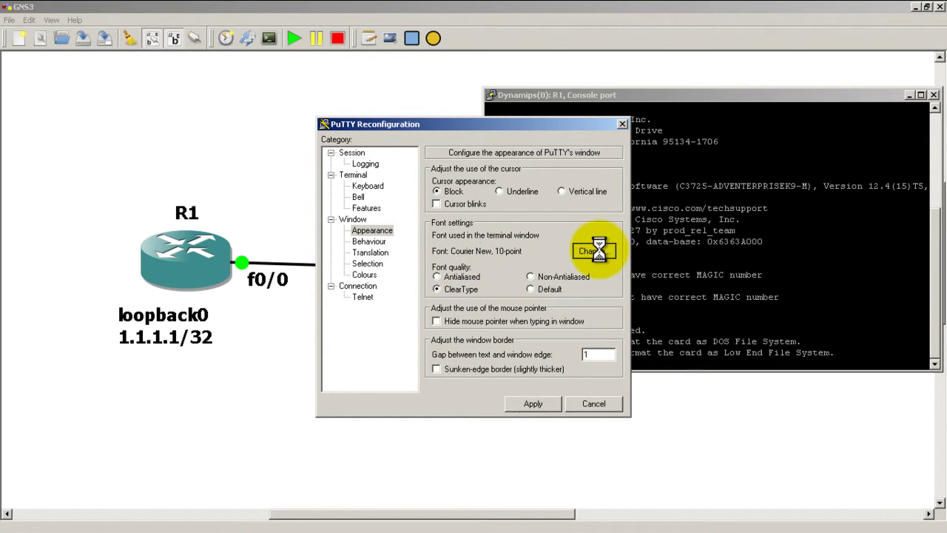
pyautogui.click(606, 255)
pyautogui.click(596, 290)
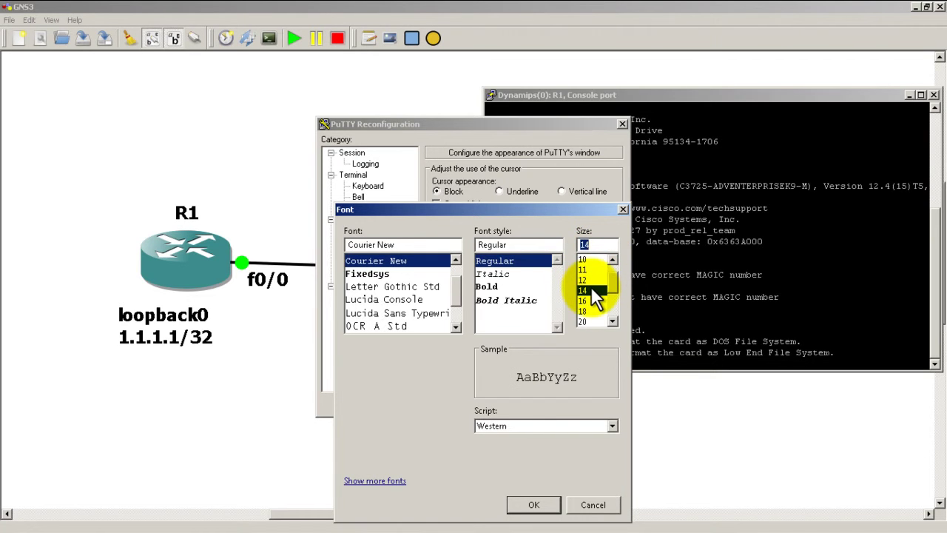
pyautogui.click(536, 505)
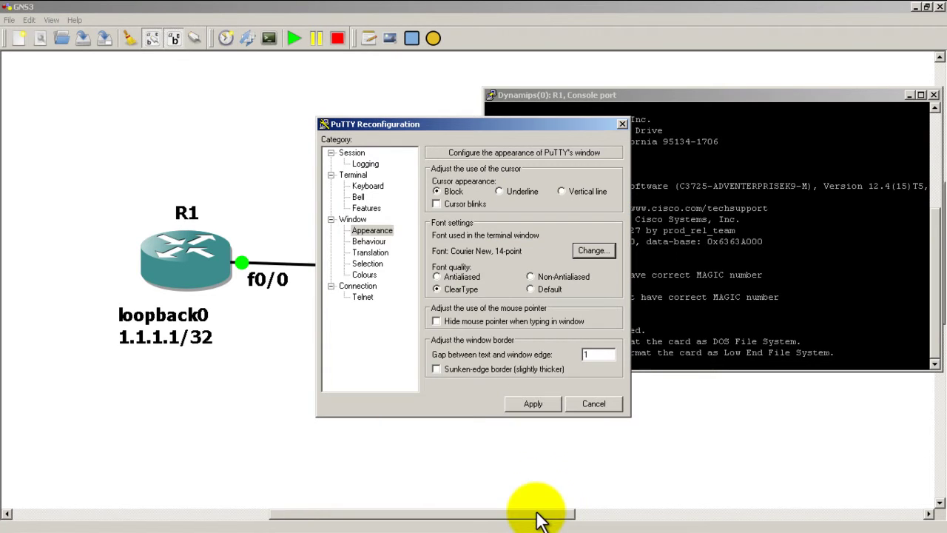
pyautogui.click(538, 406)
pyautogui.moveTo(688, 94); pyautogui.dragTo(527, 8)
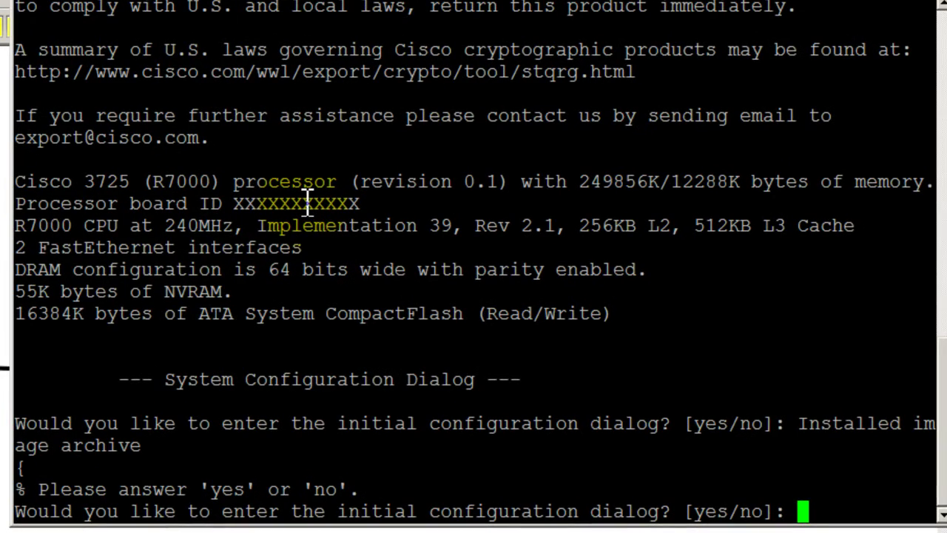
# Step: Skip the setup dialog, rename the router to R1, and run no ip domain-lookup
pyautogui.write('no')
pyautogui.press('Return')
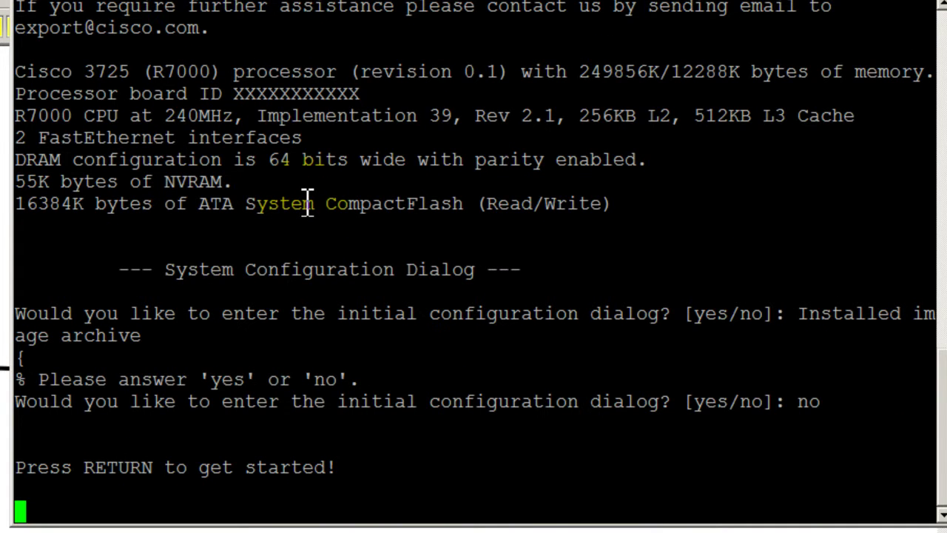
pyautogui.press('Return')
pyautogui.press('Return')
pyautogui.write('en')
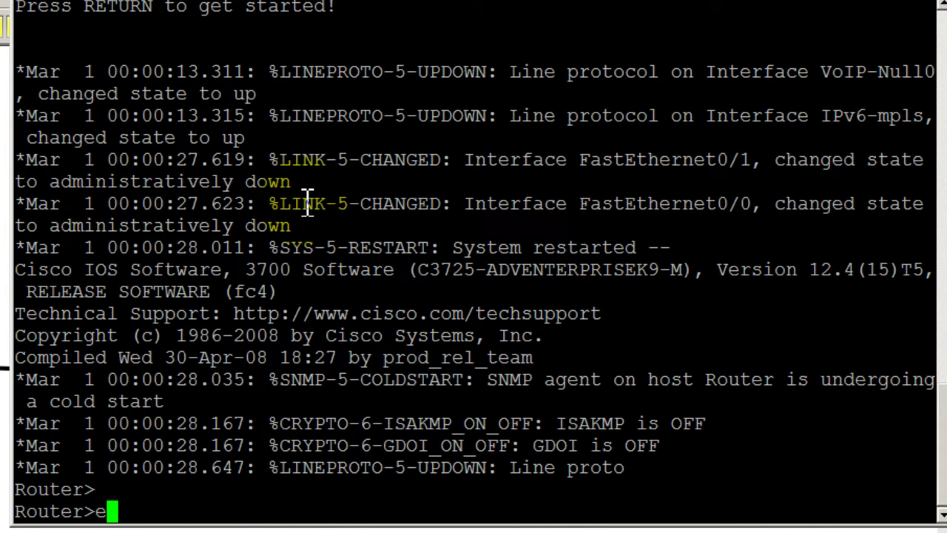
pyautogui.press('Return')
pyautogui.write('conf t')
pyautogui.press('Return')
pyautogui.write('hostname R1')
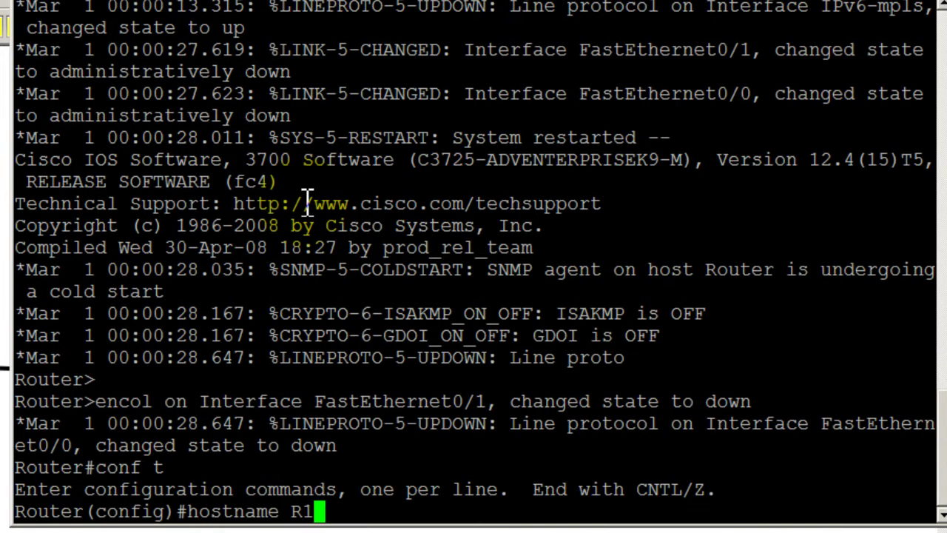
pyautogui.press('Return')
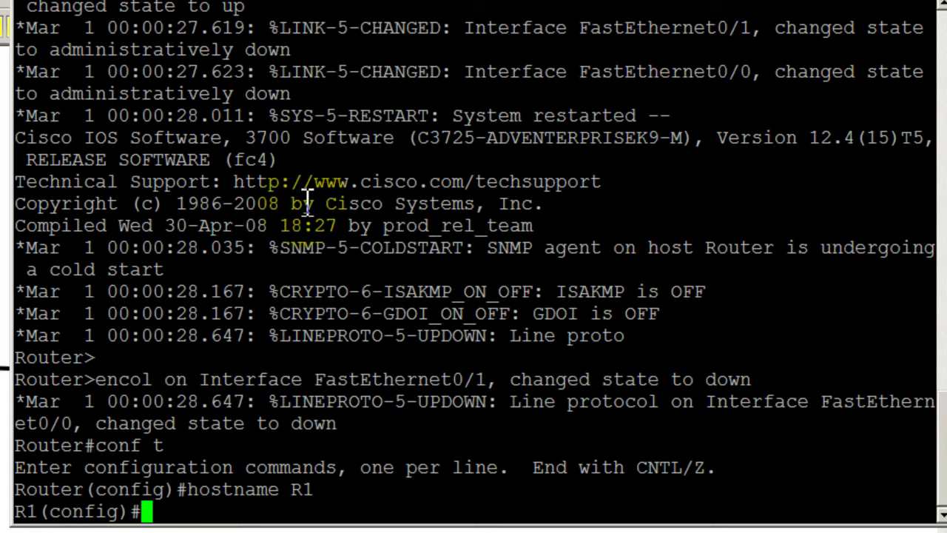
pyautogui.write('no ip domain-')
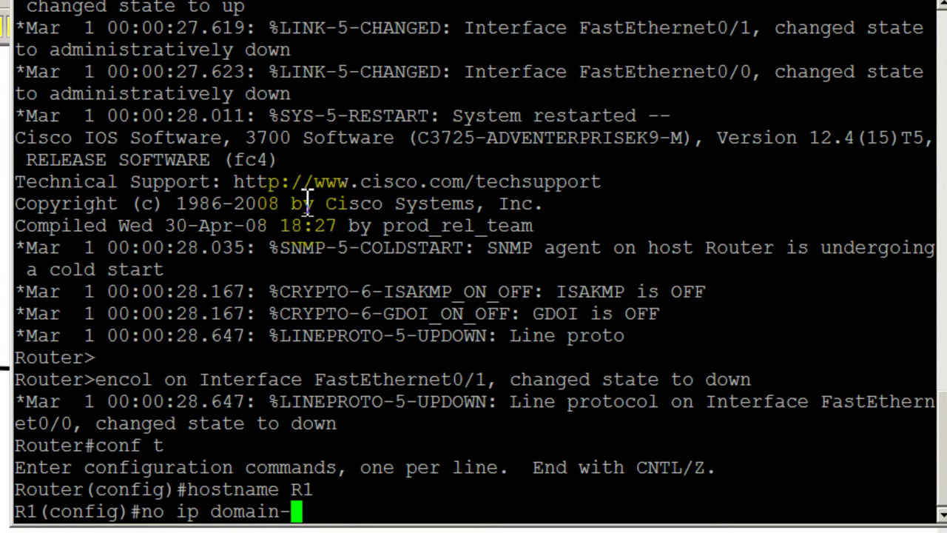
pyautogui.write('lookup')
pyautogui.press('Return')
# Step: Set logging synchronous and no exec-timeout on line con 0
pyautogui.write('line con ')
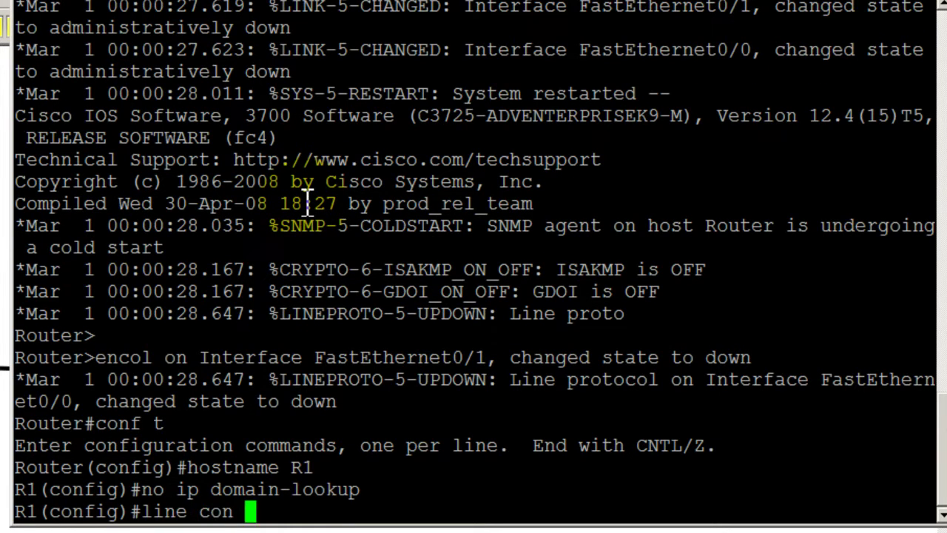
pyautogui.write('0')
pyautogui.press('Return')
pyautogui.write('logg')
pyautogui.press('Tab')
pyautogui.write('synch')
pyautogui.press('Tab')
pyautogui.press('Return')
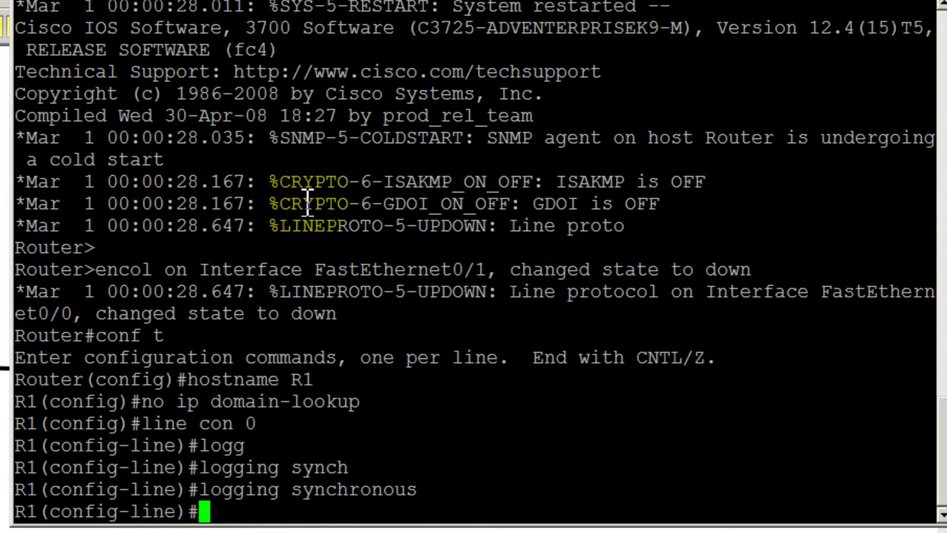
pyautogui.write('no exec-time')
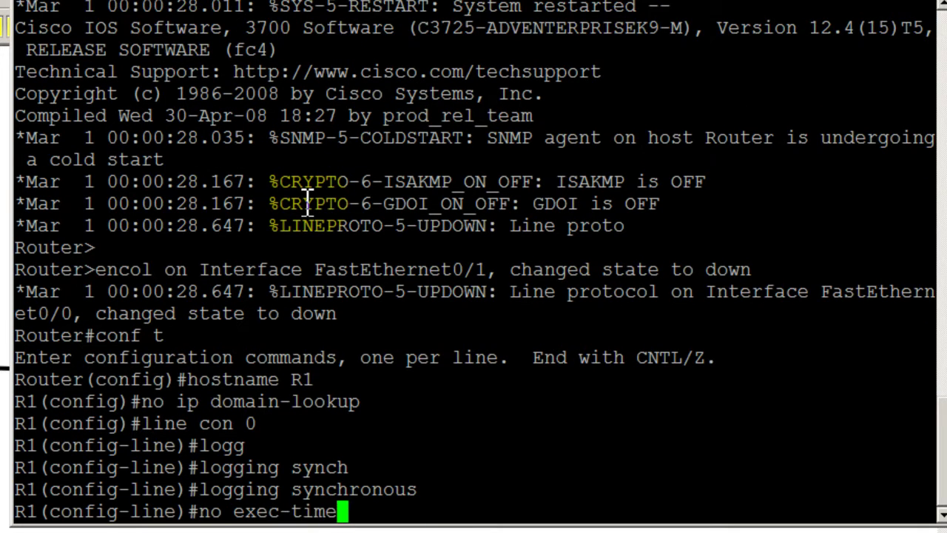
pyautogui.press('Tab')
pyautogui.press('Return')
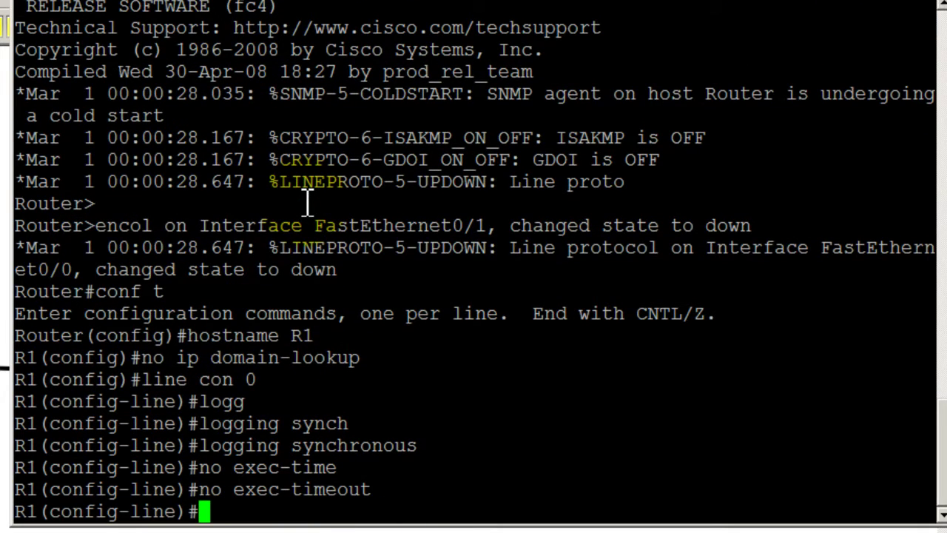
# Step: Assign R1's loopback0 the address 1.1.1.1 255.255.255.255
pyautogui.write('int loopba')
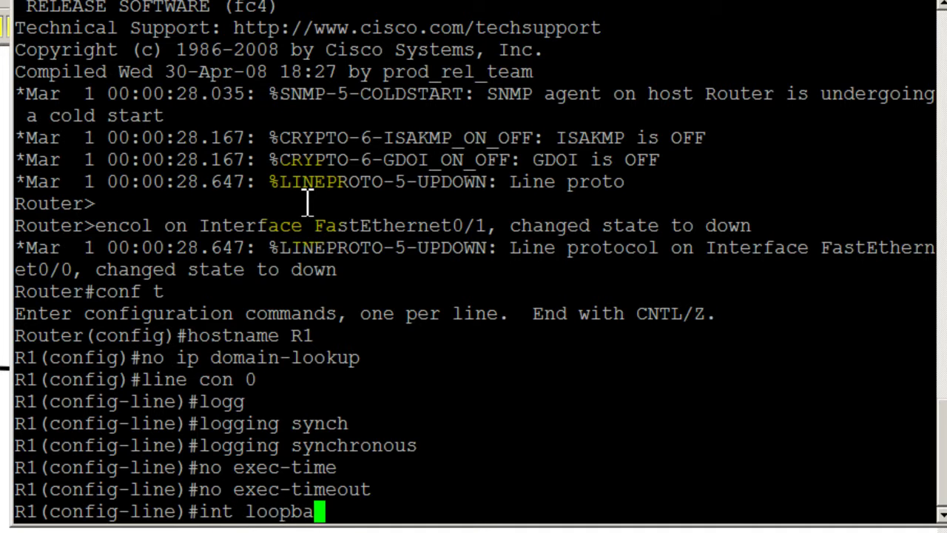
pyautogui.write('ck0')
pyautogui.press('Return')
pyautogui.write('ip add')
pyautogui.press('Tab')
pyautogui.write('1.1')
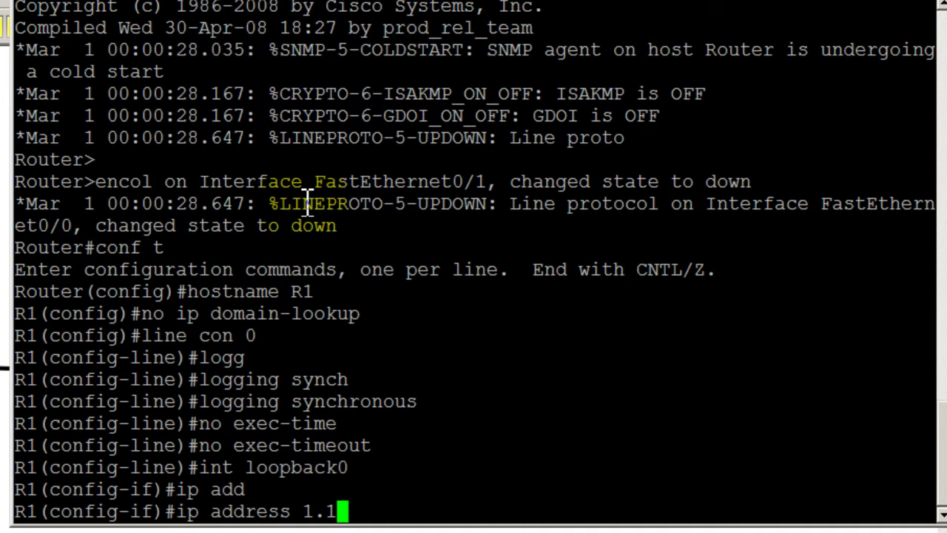
pyautogui.write('.1.1 255.255')
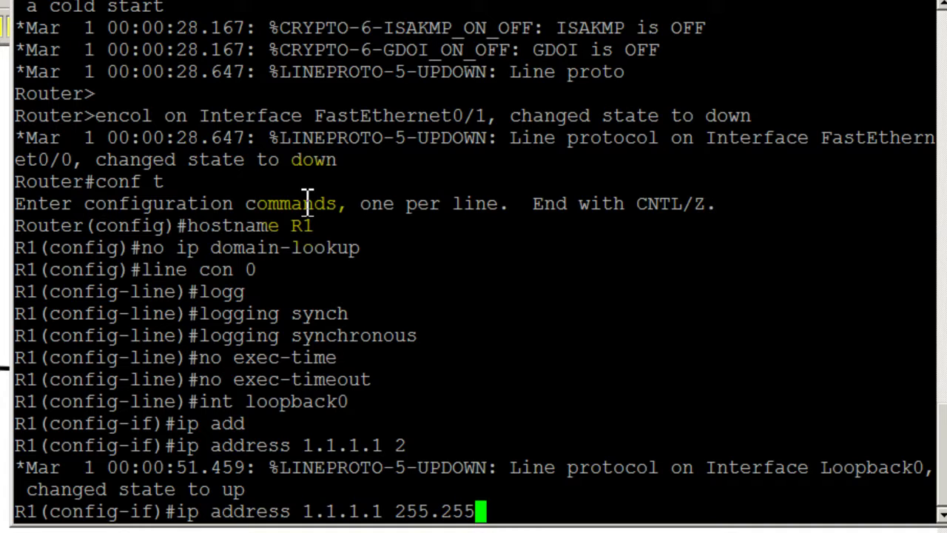
pyautogui.write('.255.255')
pyautogui.press('Return')
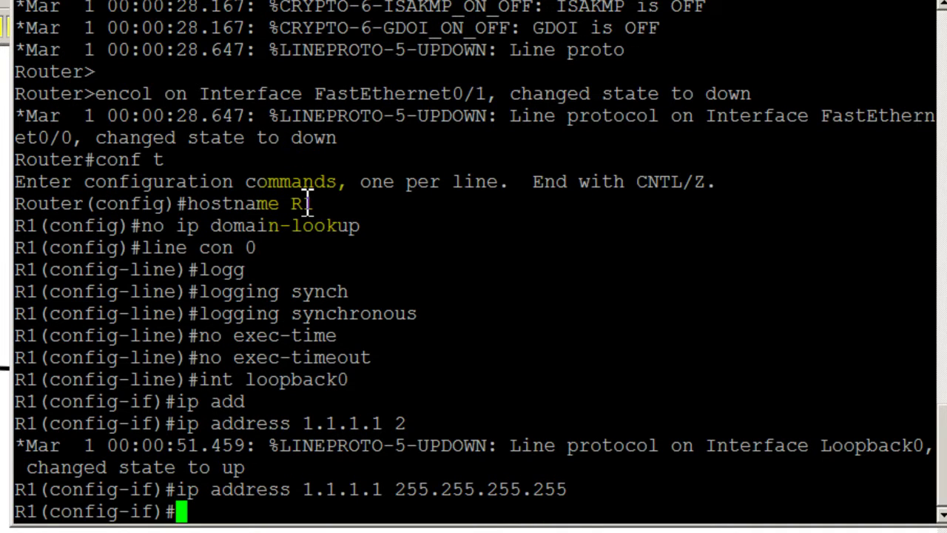
# Step: Give R1's FastEthernet0/0 10.10.12.1 255.255.255.0 and enable it with no shut
pyautogui.write('int fast 0/0')
pyautogui.press('Return')
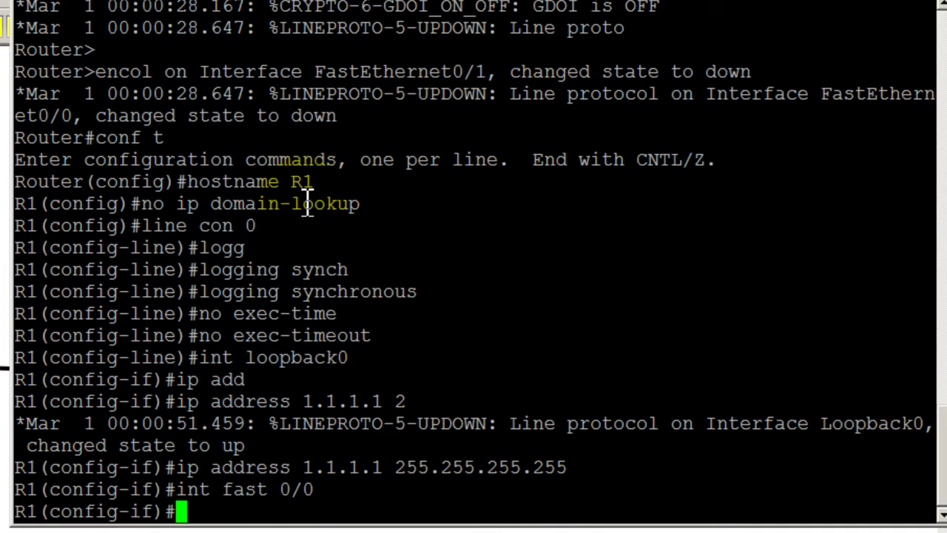
pyautogui.write('ip add')
pyautogui.press('Tab')
pyautogui.write('10')
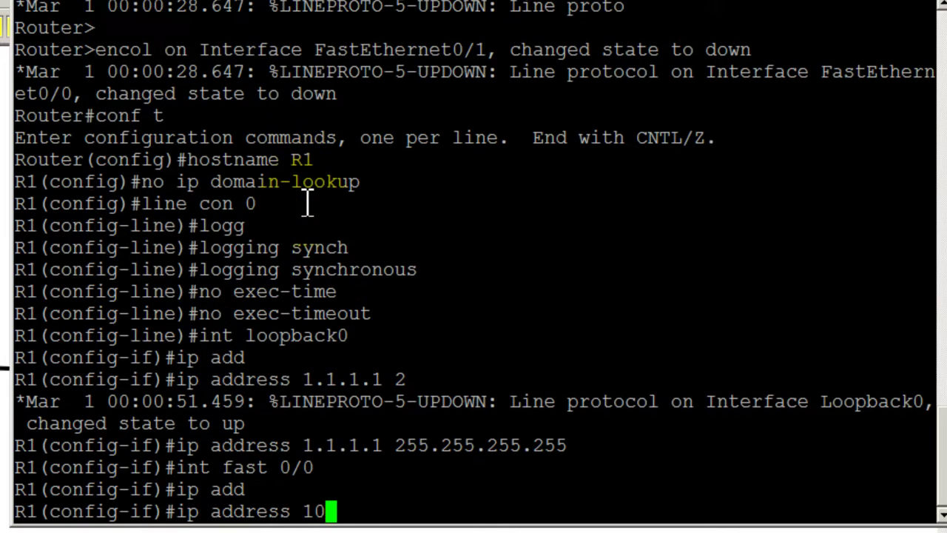
pyautogui.write('.10.12.1 2')
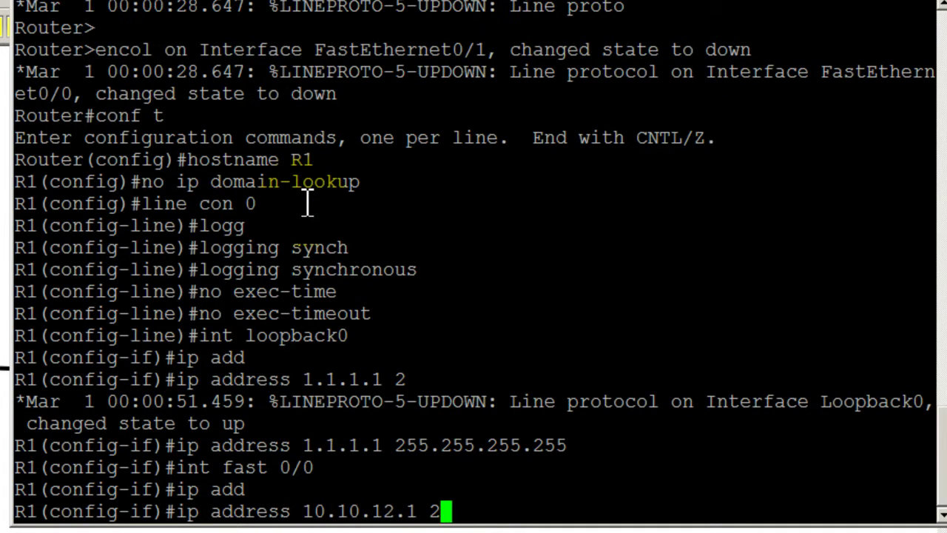
pyautogui.write('55.255.255')
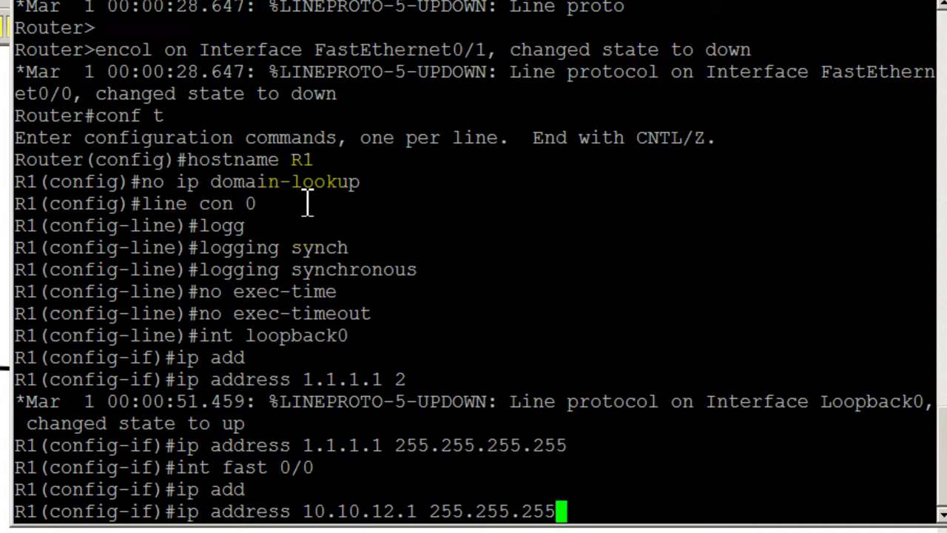
pyautogui.write('.0')
pyautogui.press('Return')
pyautogui.write('no shut')
pyautogui.press('Return')
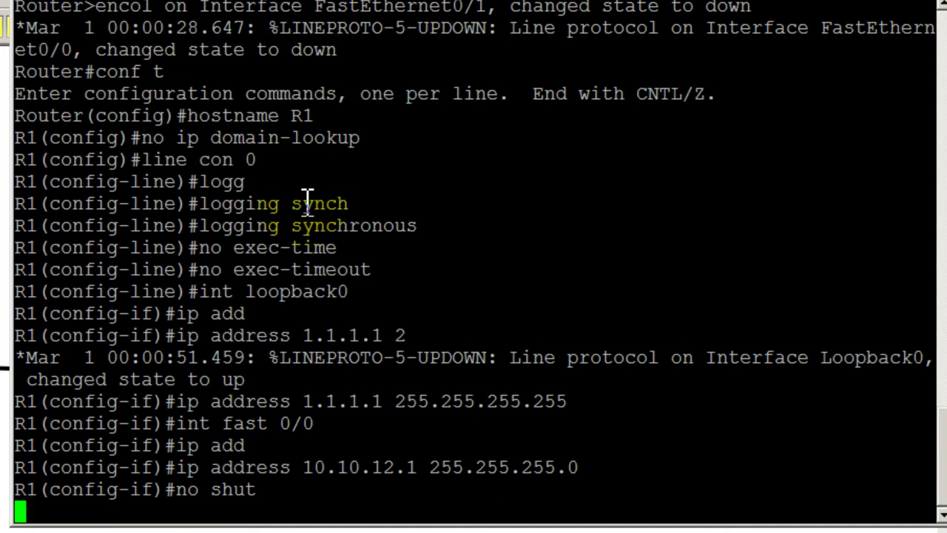
# Step: Exit configuration mode and save R1's configuration with wr
pyautogui.write('exit')
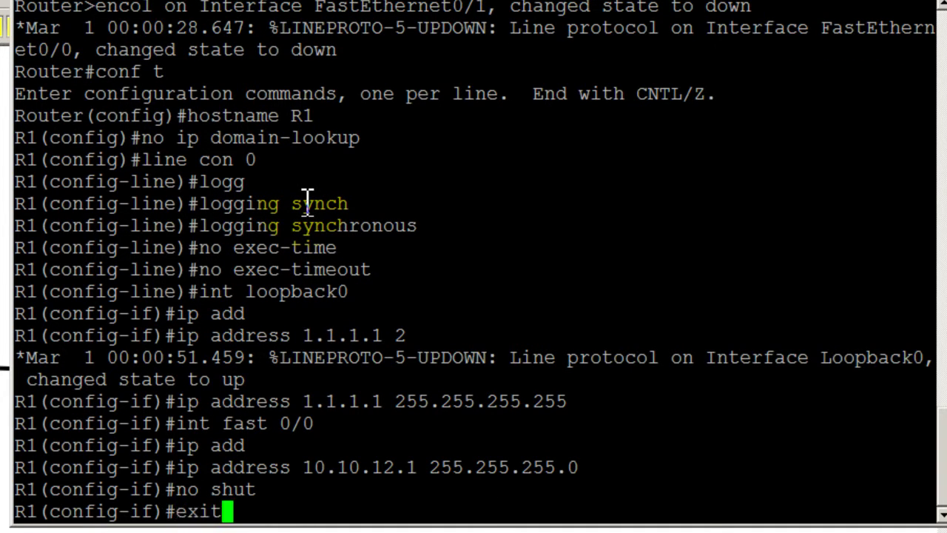
pyautogui.press('Return')
pyautogui.write('exit')
pyautogui.press('Return')
pyautogui.write('wr')
pyautogui.press('Return')
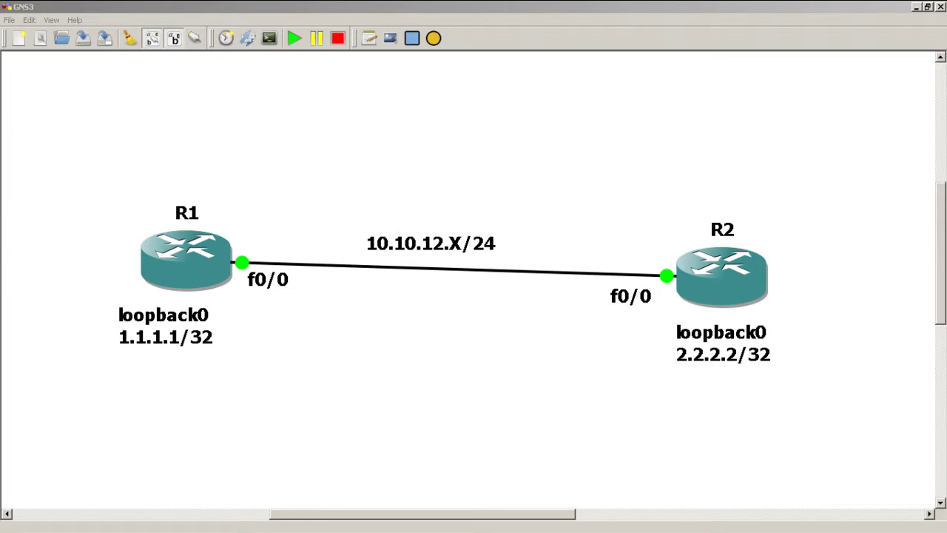
# Step: Move R2's console aside, skip its setup dialog, and set hostname R2
pyautogui.moveTo(111, 167); pyautogui.dragTo(379, 29)
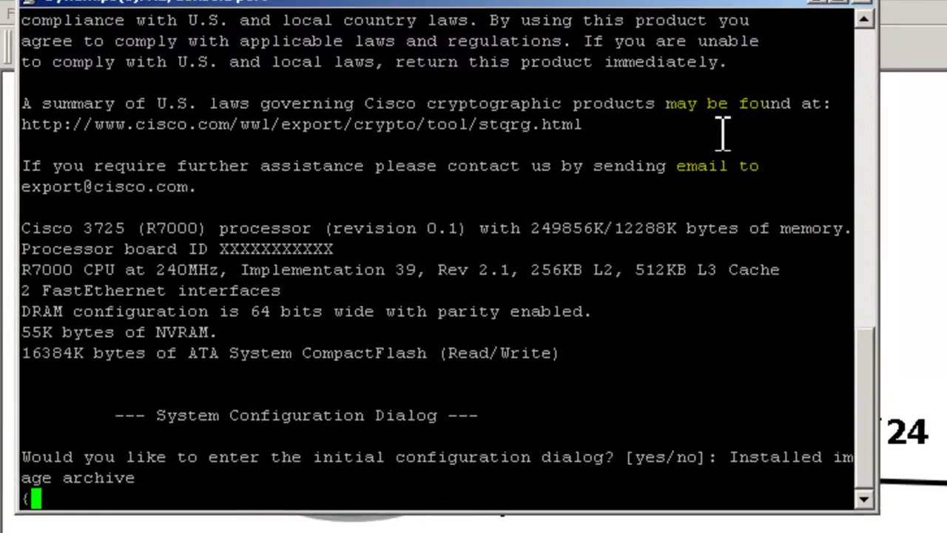
pyautogui.press('Return')
pyautogui.write('no')
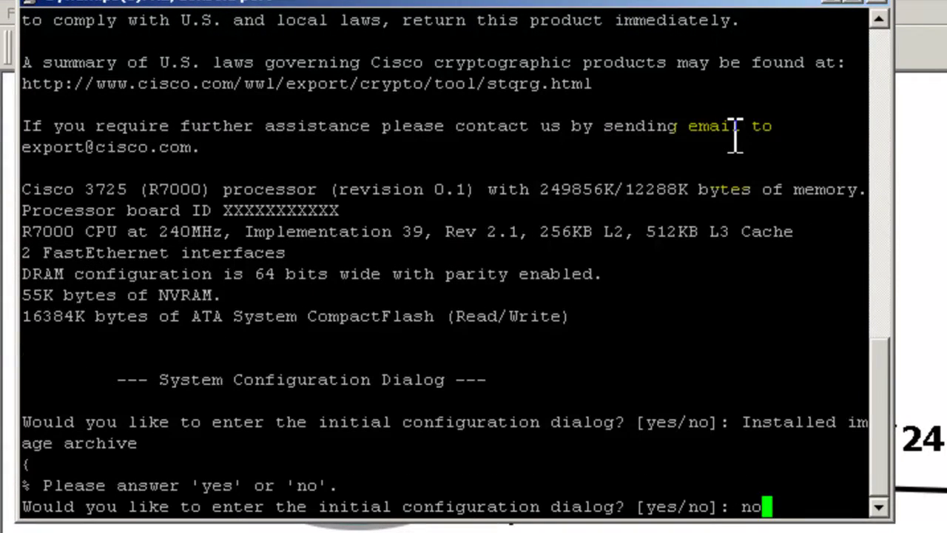
pyautogui.press('Return')
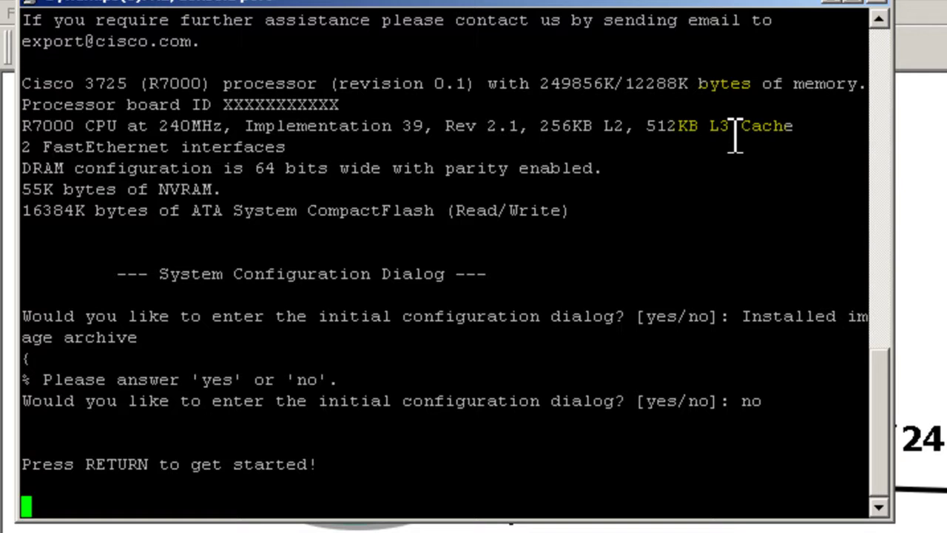
pyautogui.press('Return')
pyautogui.write('en')
pyautogui.press('Return')
pyautogui.write('conf t')
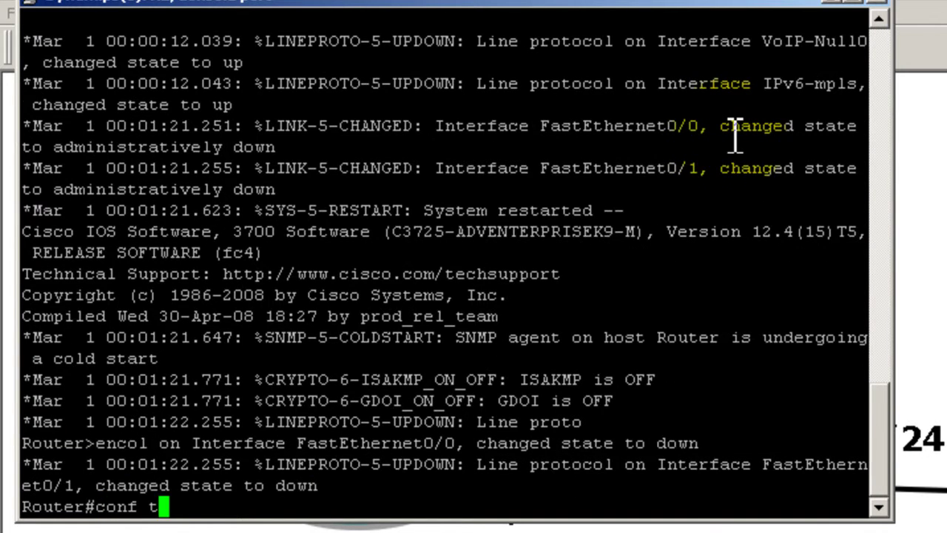
pyautogui.press('Return')
pyautogui.write('hostname R2')
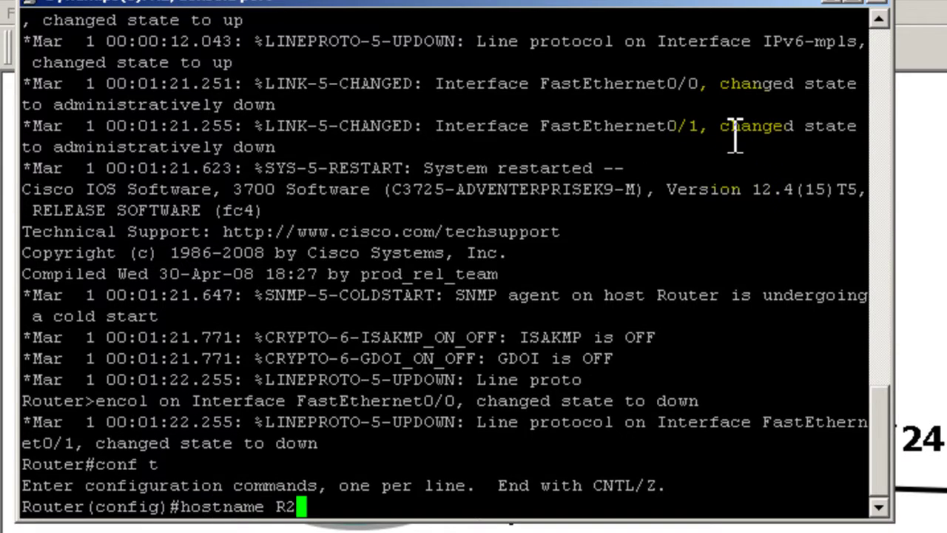
pyautogui.press('Return')
# Step: Disable domain lookup and set logging synchronous and no exec-timeout on line con 0
pyautogui.write('no ip ')
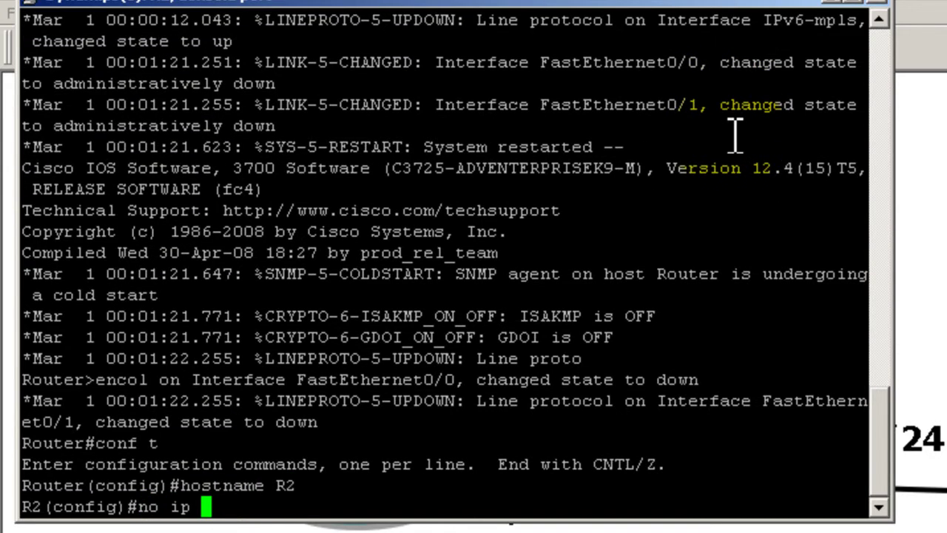
pyautogui.write('domain-lookup')
pyautogui.press('Return')
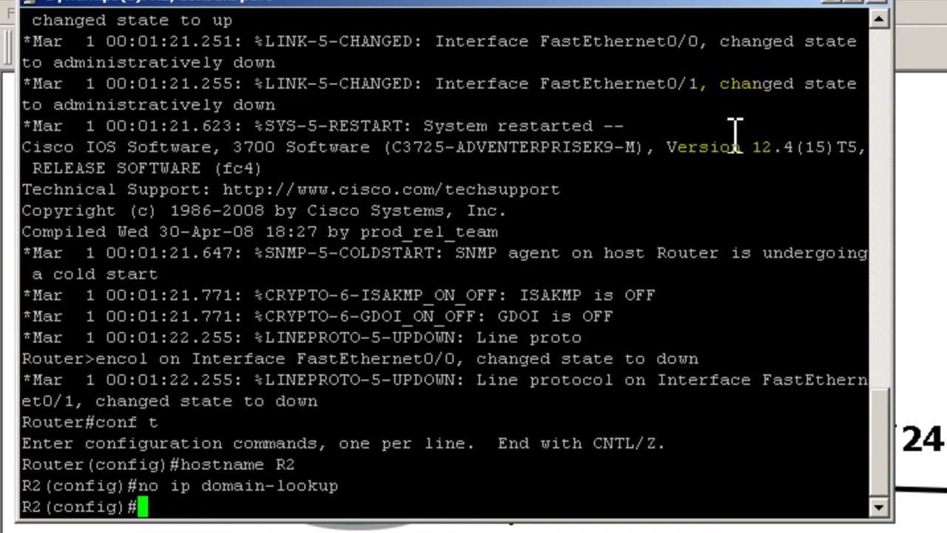
pyautogui.write('line con 0')
pyautogui.press('Return')
pyautogui.write('logg')
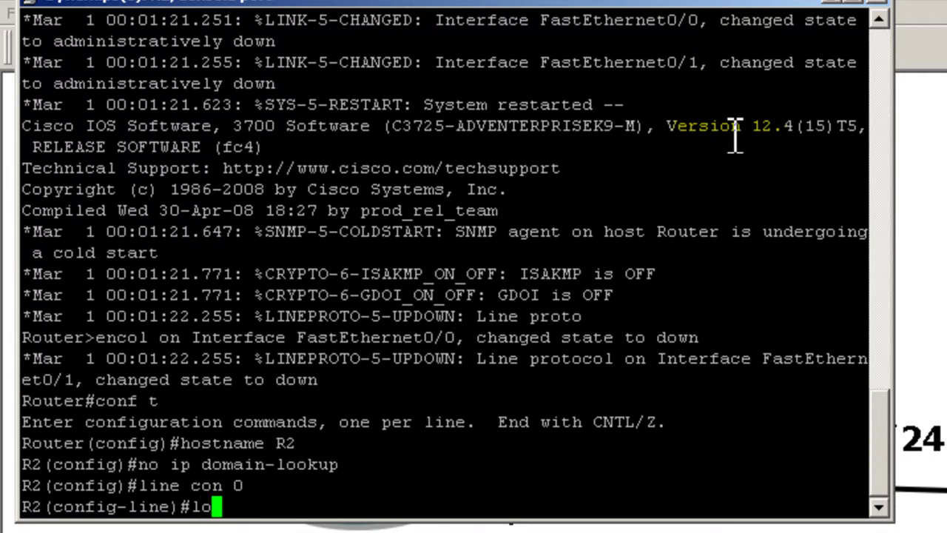
pyautogui.press('Tab')
pyautogui.write('synch')
pyautogui.press('Return')
pyautogui.write('no ex')
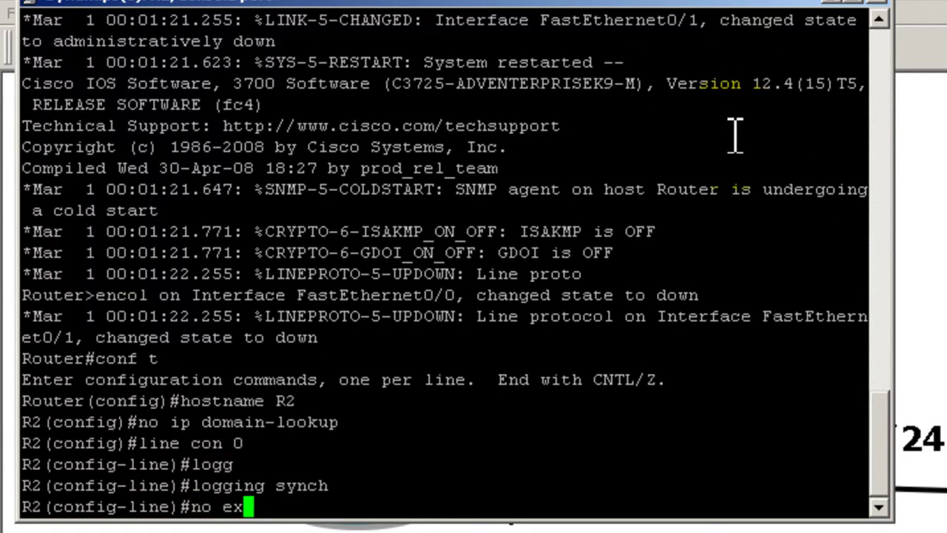
pyautogui.write('ec-timeout')
pyautogui.press('Return')
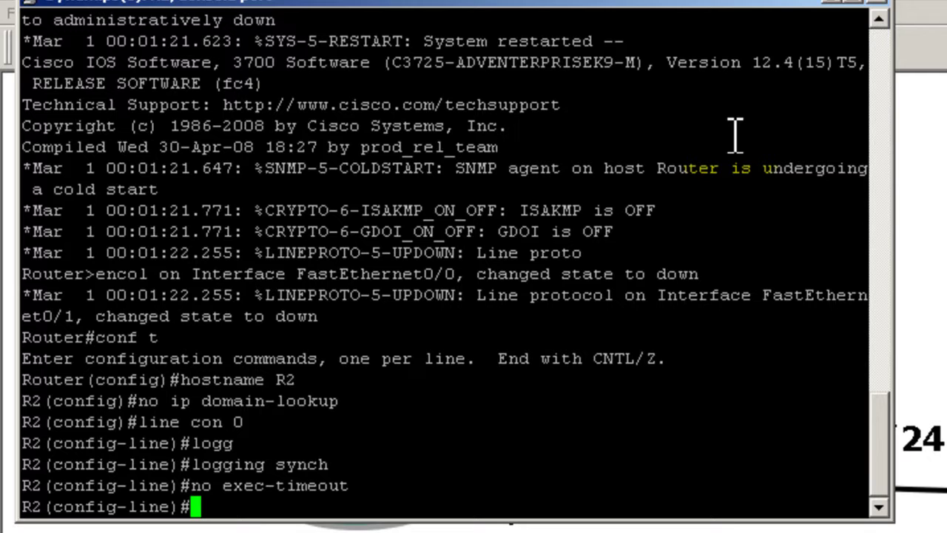
# Step: Fix the misspelled loopback command and assign loopback0 2.2.2.2 255.255.255.255
pyautogui.write('int loopbcak0')
pyautogui.press('Return')
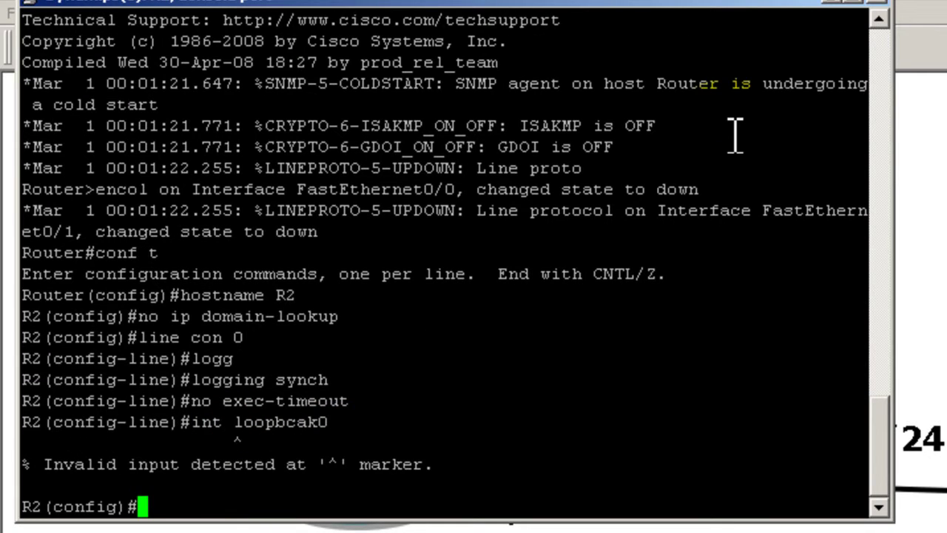
pyautogui.press('Up')
pyautogui.press('BackSpace')
pyautogui.press('BackSpace')
pyautogui.press('BackSpace')
pyautogui.press('BackSpace')
pyautogui.press('BackSpace')
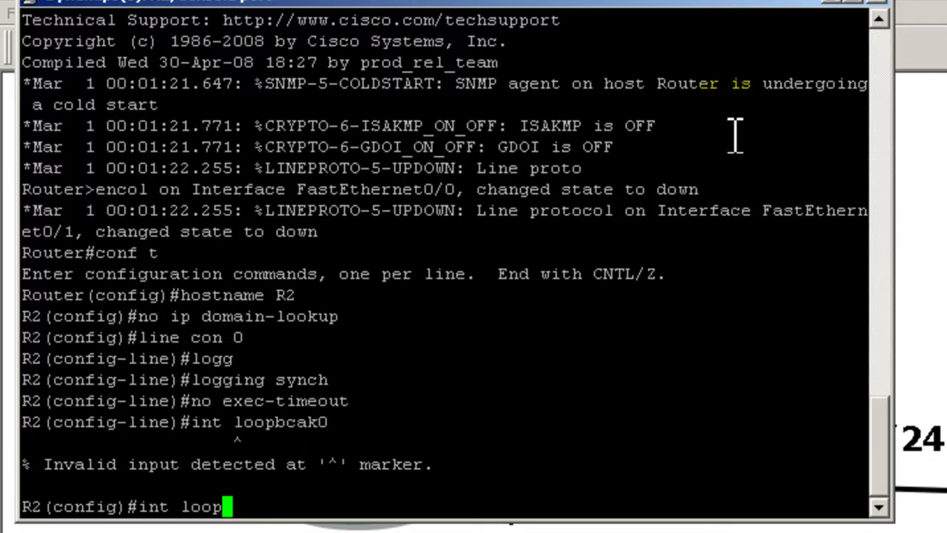
pyautogui.write('back 0')
pyautogui.press('Return')
pyautogui.write('ip add')
pyautogui.press('Tab')
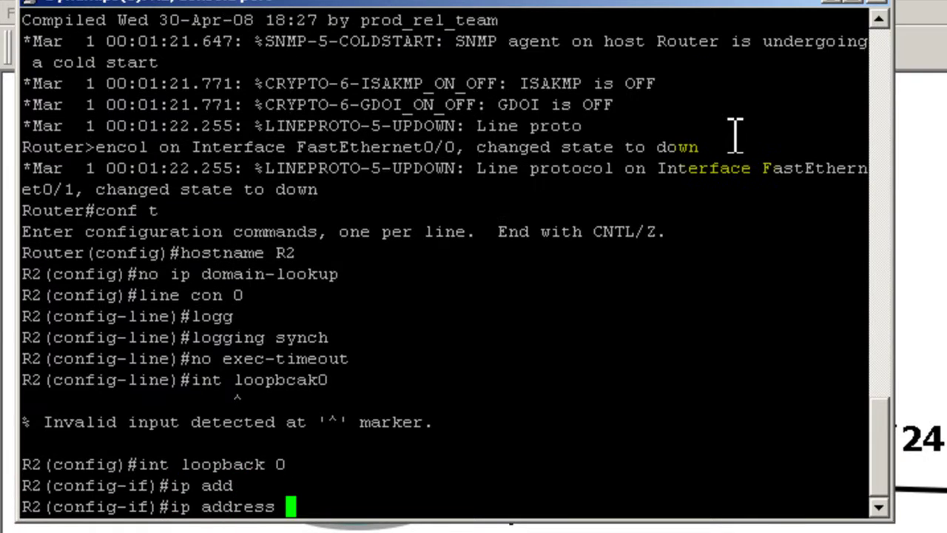
pyautogui.write('2.2.2.2 2')
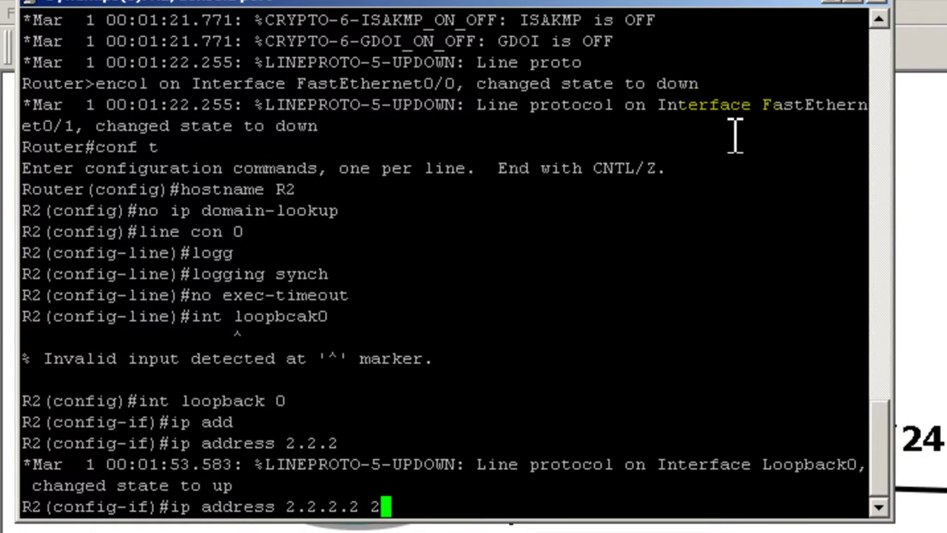
pyautogui.write('55.255.255.')
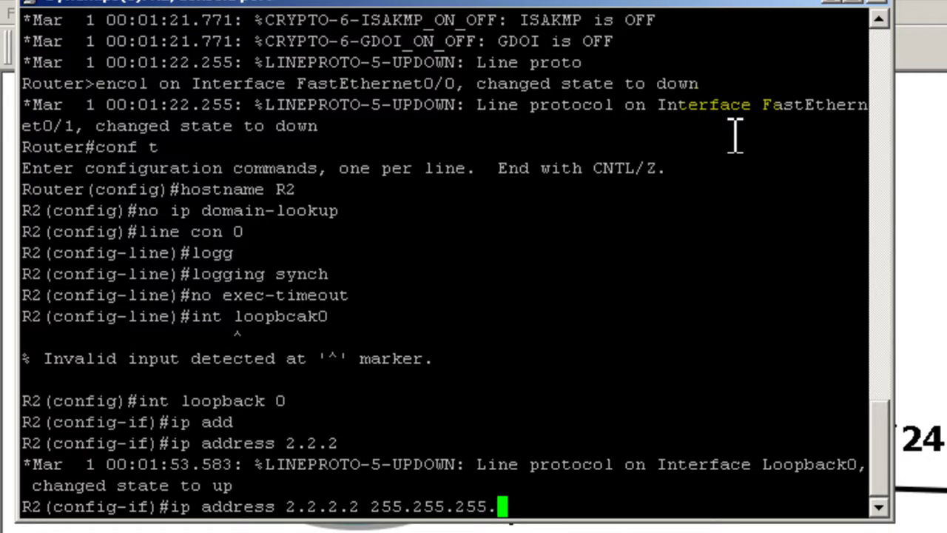
pyautogui.write('255')
pyautogui.press('Return')
# Step: Give FastEthernet0/0 10.10.12.2 255.255.255.0 and enable it with no shut
pyautogui.write('int f')
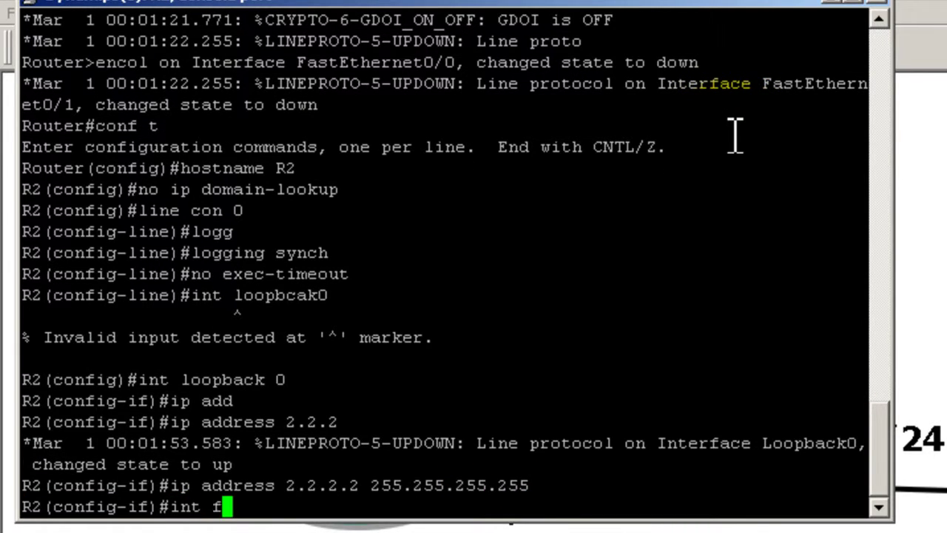
pyautogui.write('ast 0/0')
pyautogui.press('Return')
pyautogui.write('ig-if)#i')
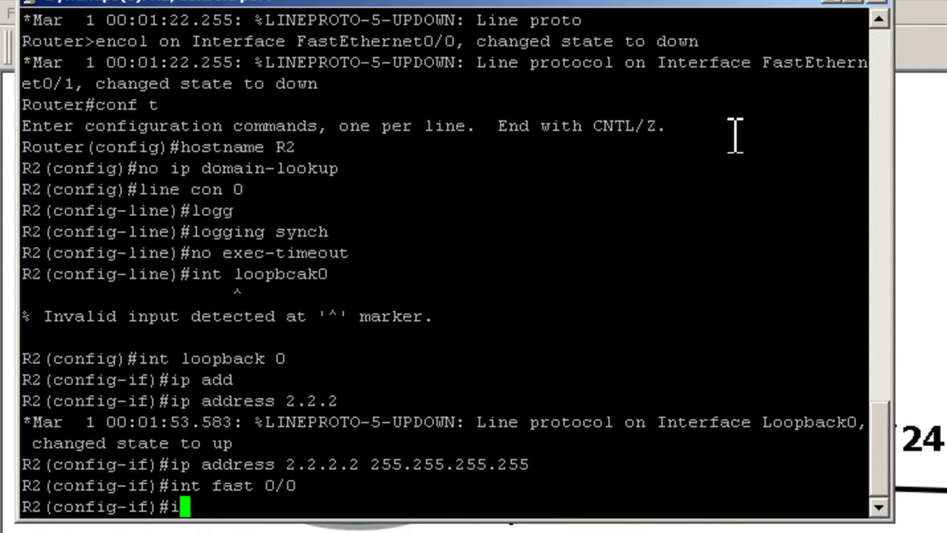
pyautogui.write('p add')
pyautogui.press('Tab')
pyautogui.write('10.10.')
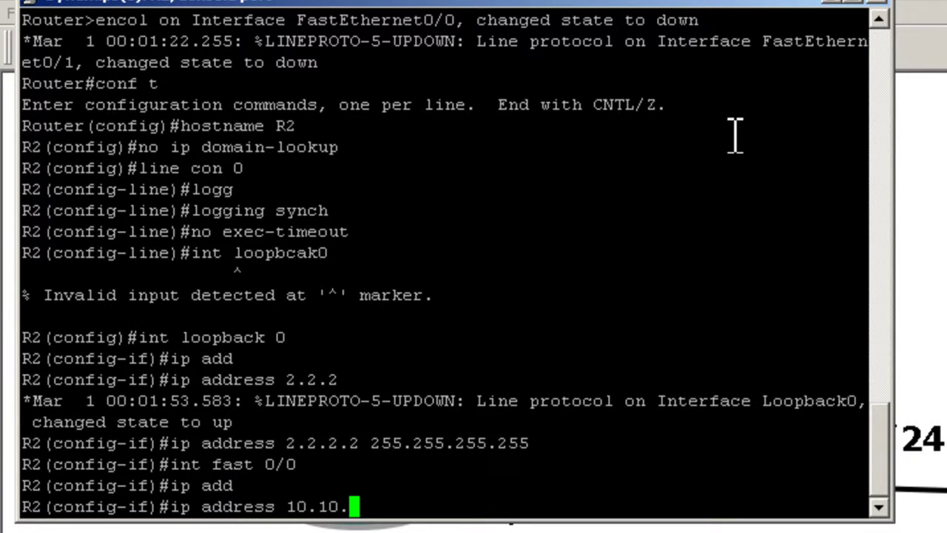
pyautogui.write('12.2 255')
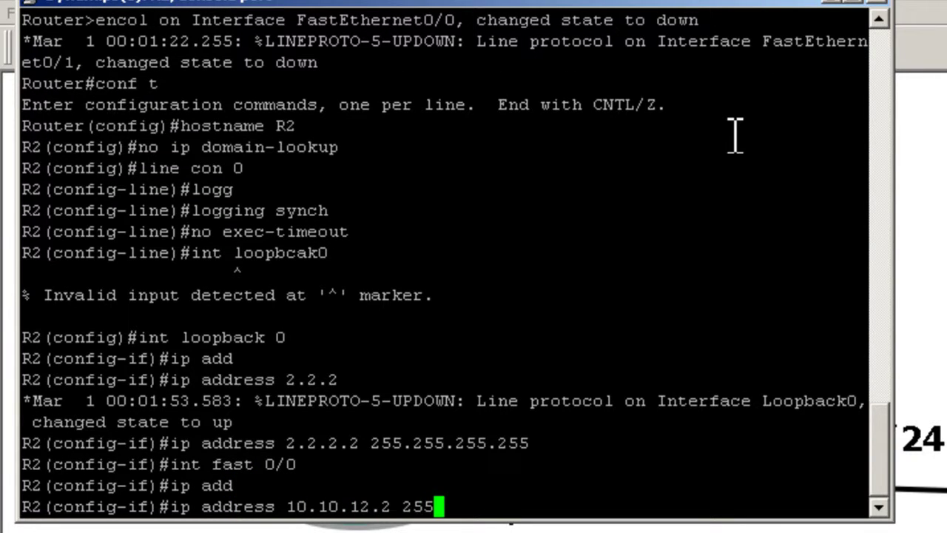
pyautogui.write('.255.255.0')
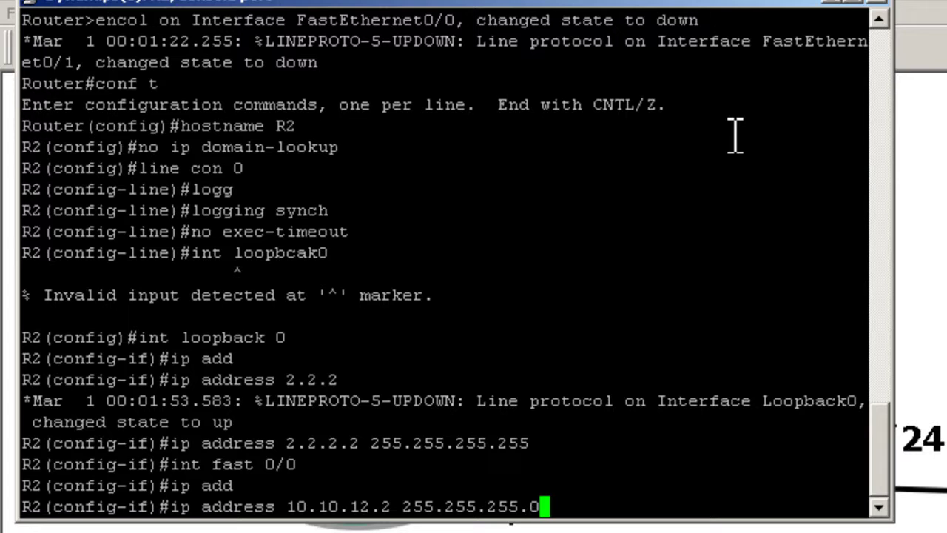
pyautogui.press('Return')
pyautogui.write('no ')
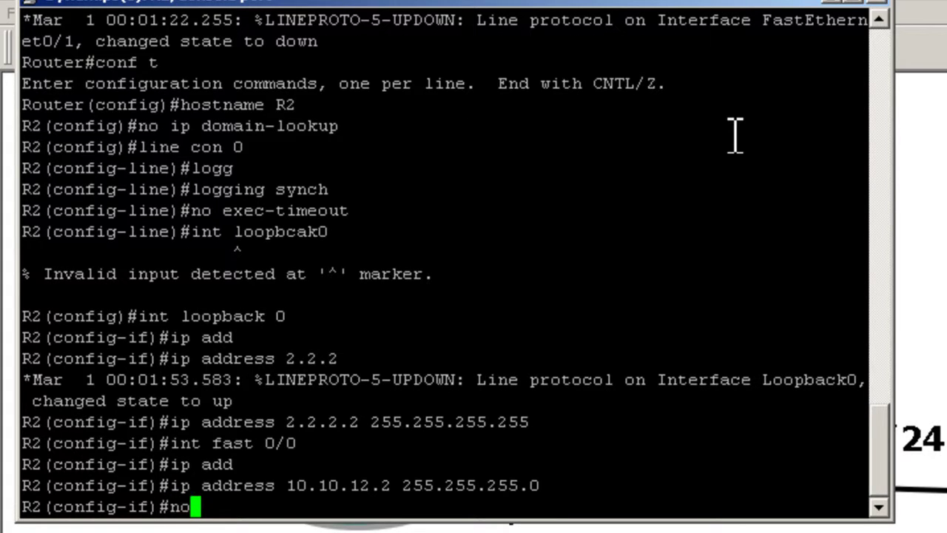
pyautogui.write('shut')
pyautogui.press('Return')
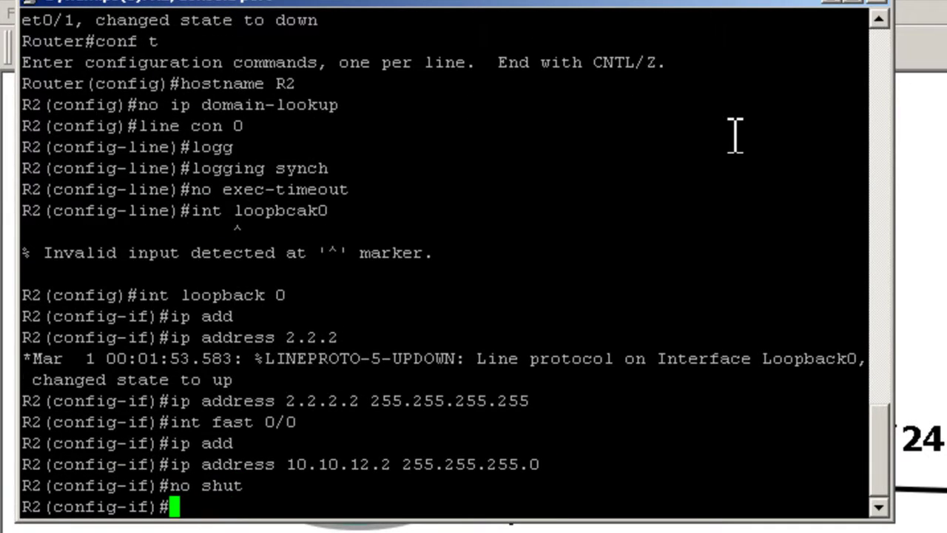
# Step: Exit configuration mode, save R2's configuration with wr, and ping R1 at 10.10.12.1
pyautogui.write('exit')
pyautogui.press('Return')
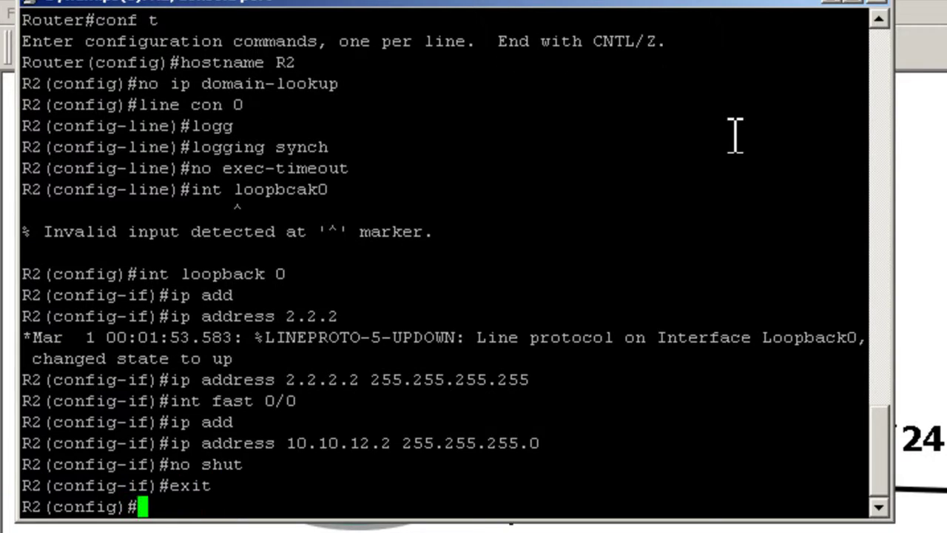
pyautogui.write('exit')
pyautogui.press('Return')
pyautogui.write('wr')
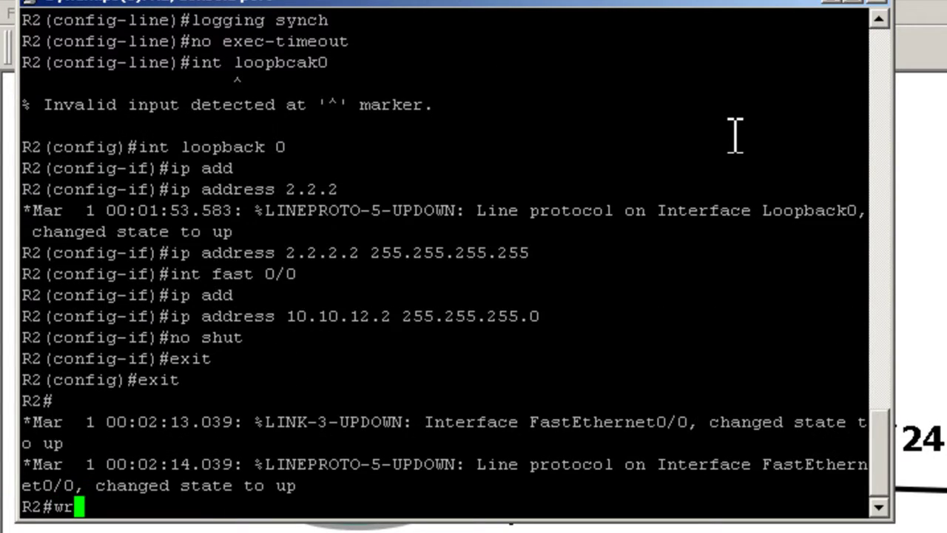
pyautogui.press('Return')
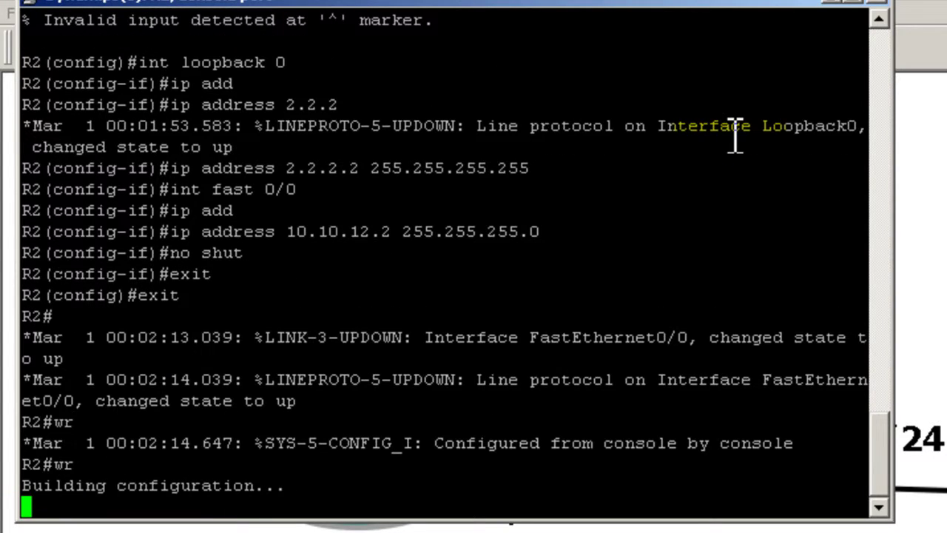
pyautogui.write('p')
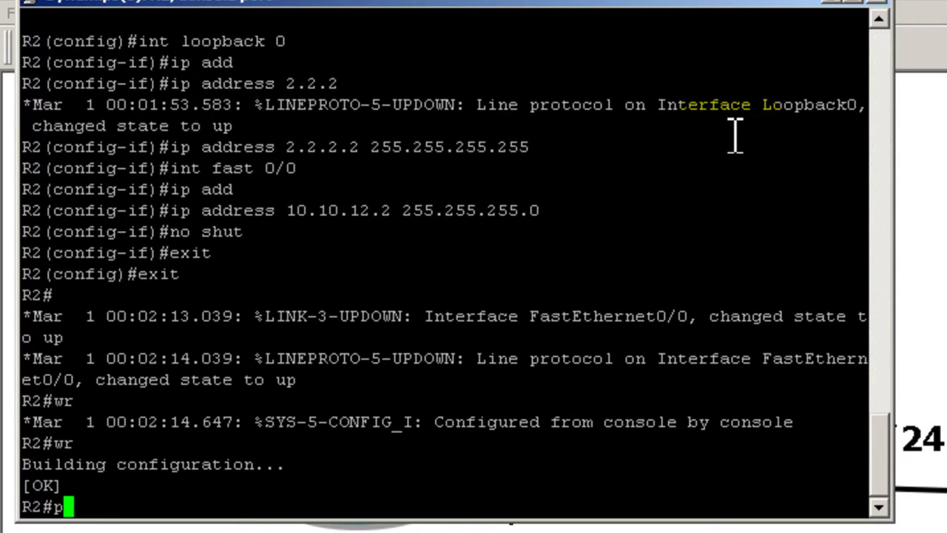
pyautogui.write('ing 10.10.')
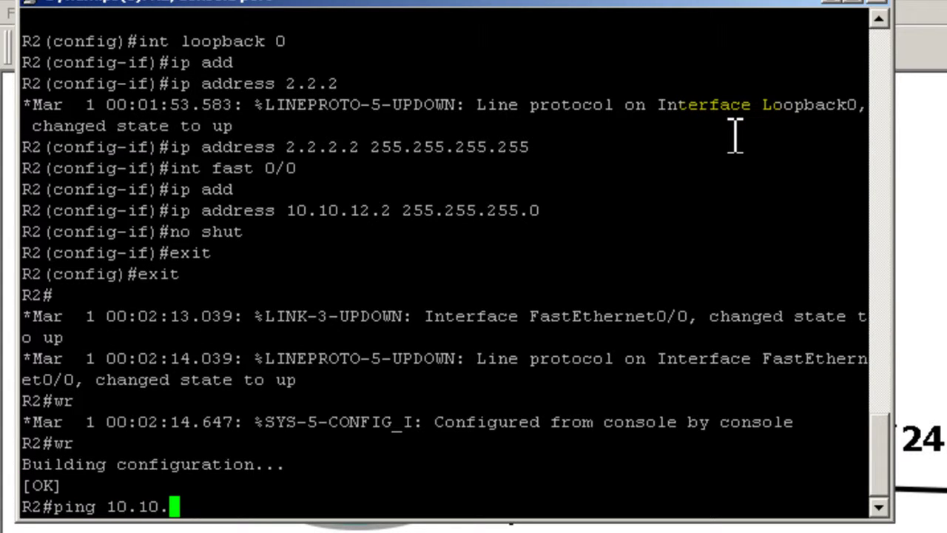
pyautogui.write('12.1')
pyautogui.press('Return')
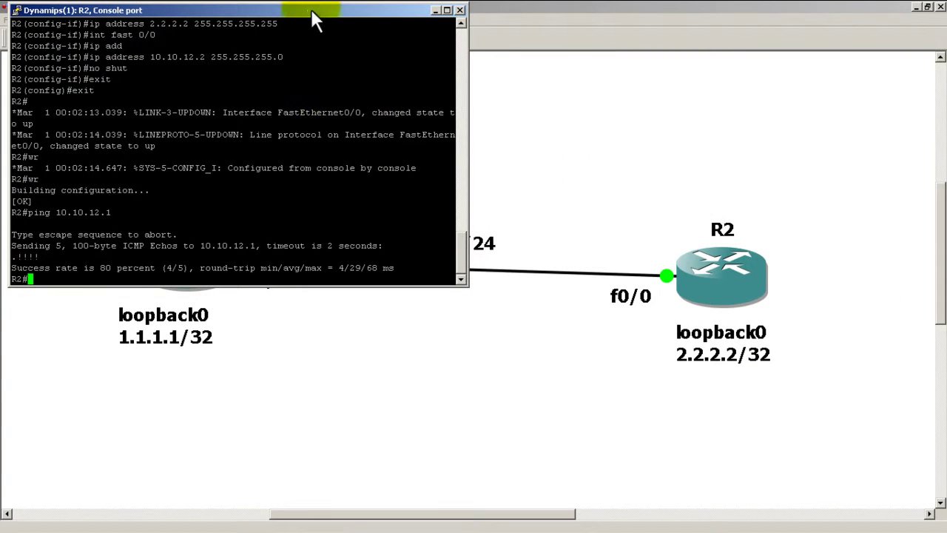
# Step: Close R2's console and start Save As in the 1.meetup > topologies folder
pyautogui.click(435, 9)
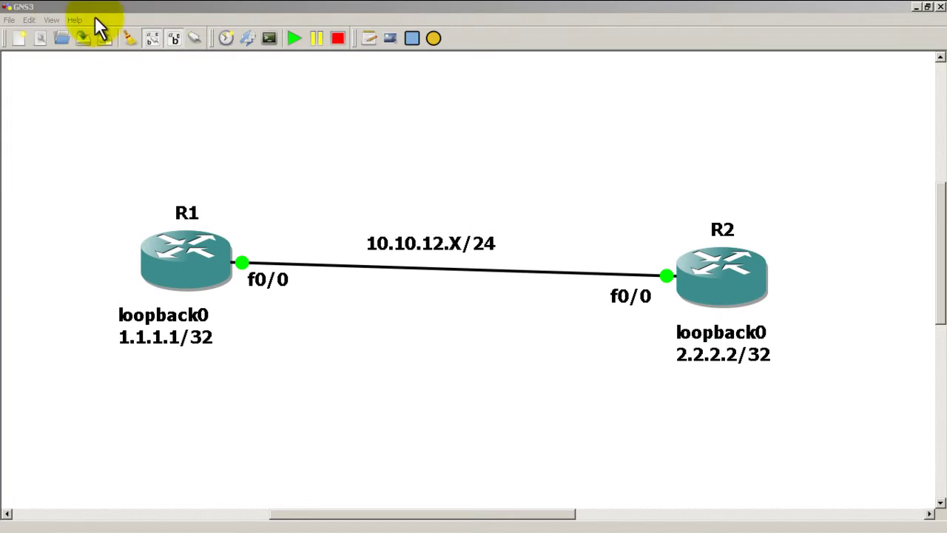
pyautogui.click(31, 8)
pyautogui.click(14, 21)
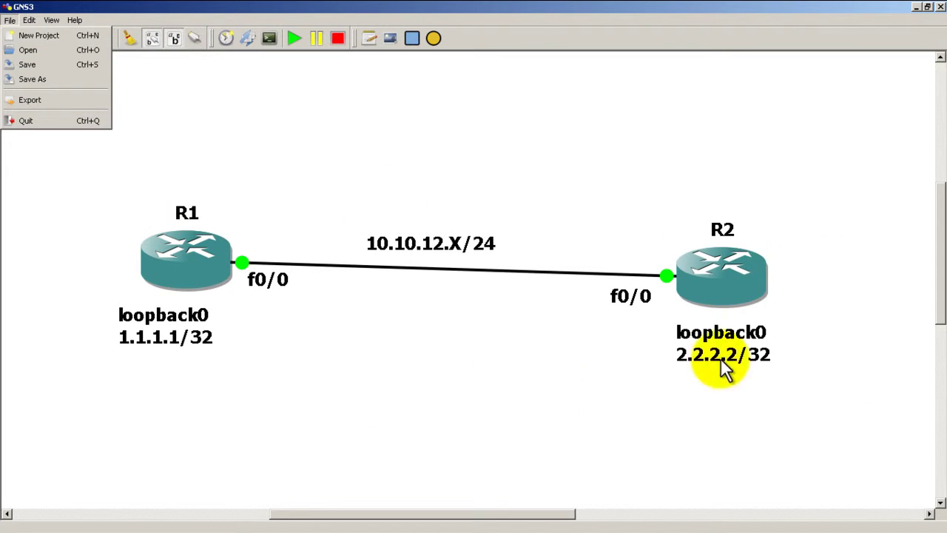
pyautogui.click(80, 79)
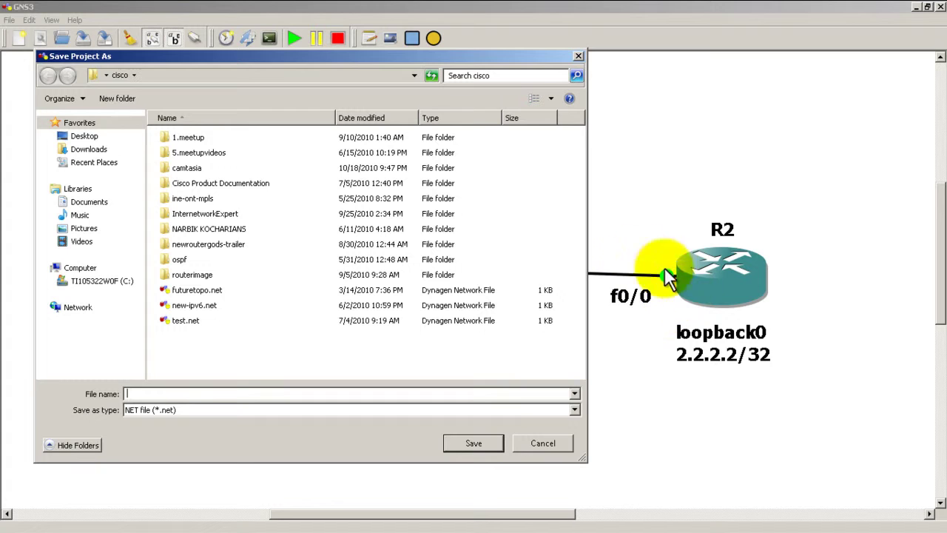
pyautogui.doubleClick(196, 137)
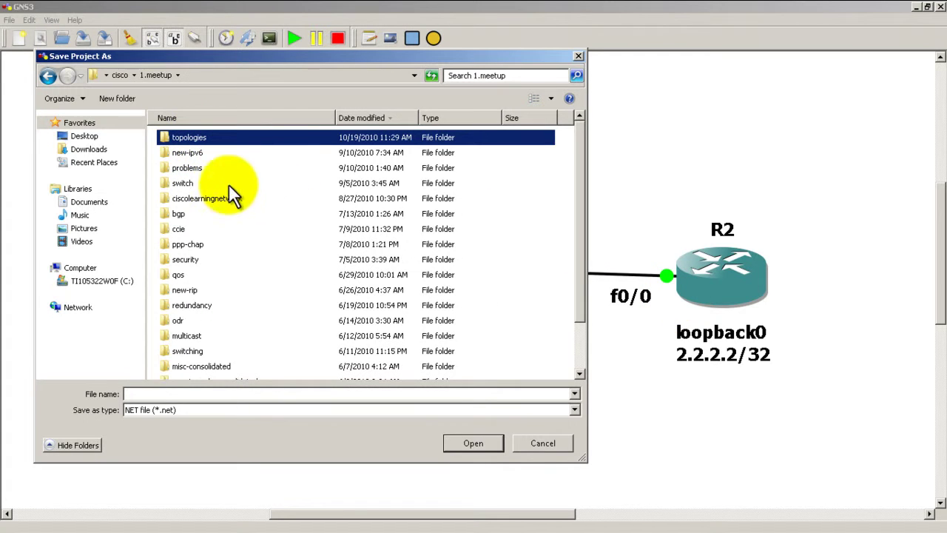
pyautogui.doubleClick(209, 141)
pyautogui.scroll(-1, 378, 239)
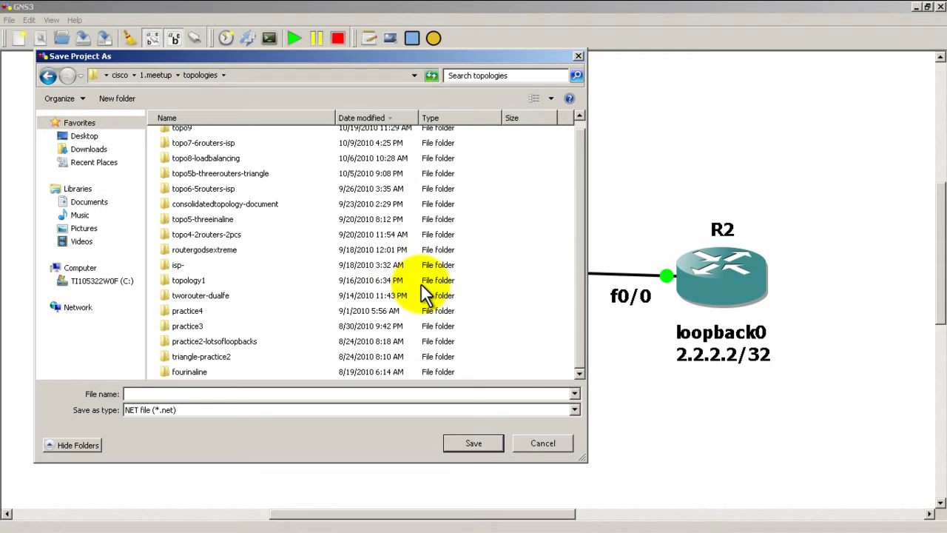
pyautogui.scroll(1, 421, 283)
# Step: Create a new folder named topology0-updated and open it
pyautogui.click(131, 105)
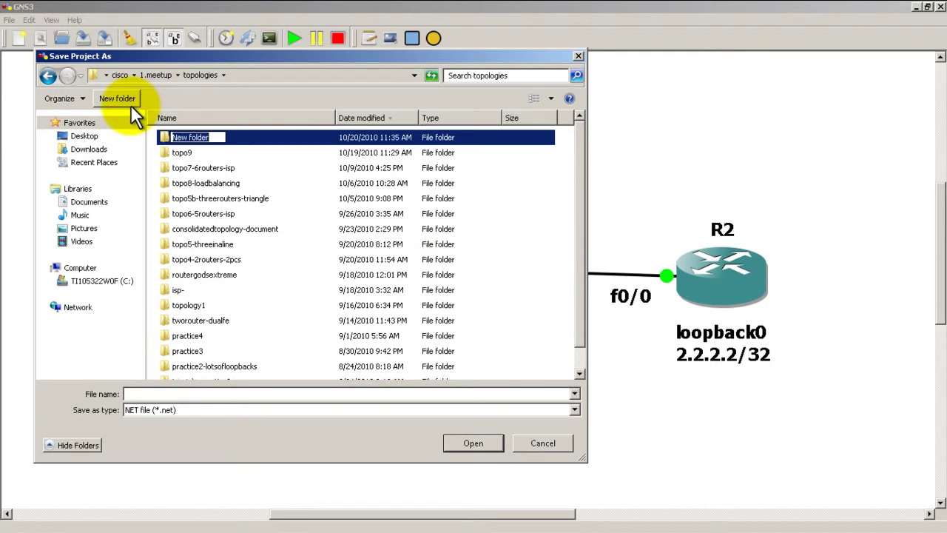
pyautogui.write('top')
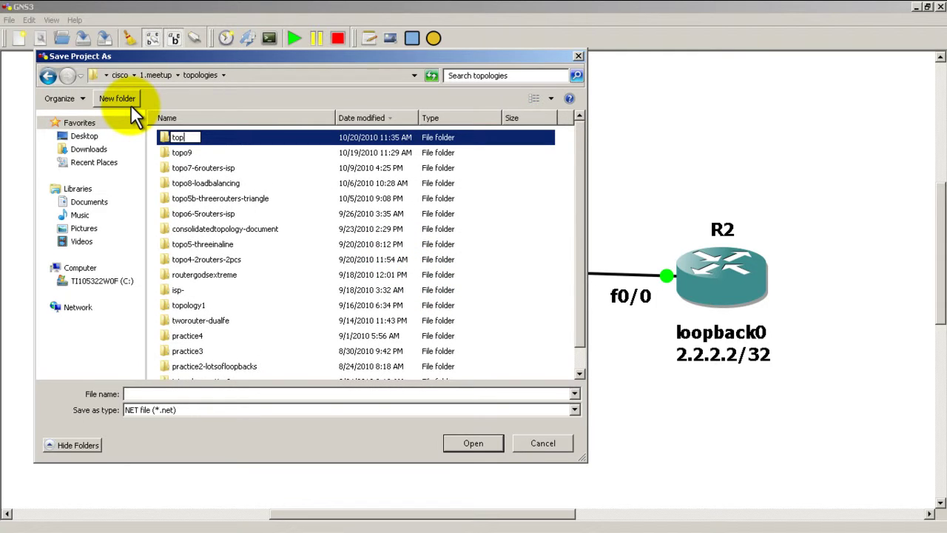
pyautogui.write('ologo')
pyautogui.write('0-updated')
pyautogui.press('Return')
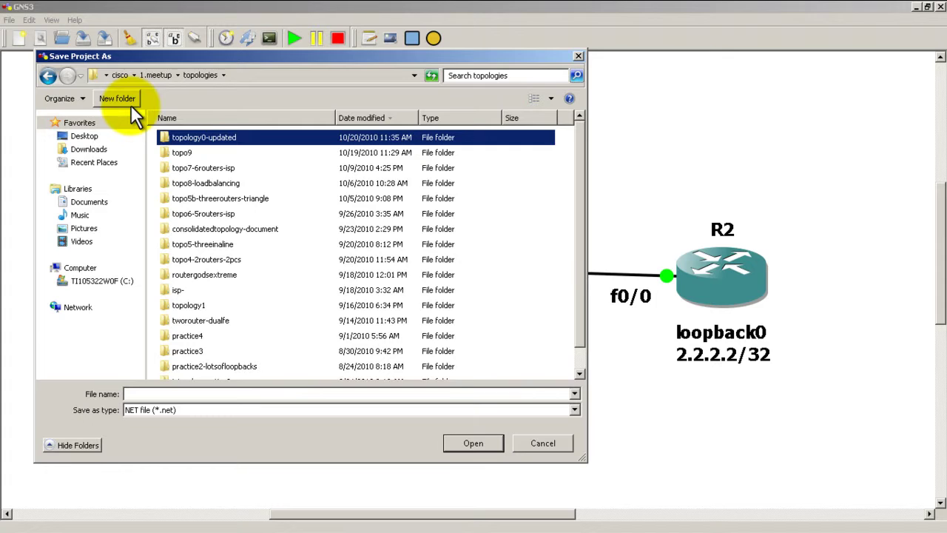
pyautogui.doubleClick(195, 137)
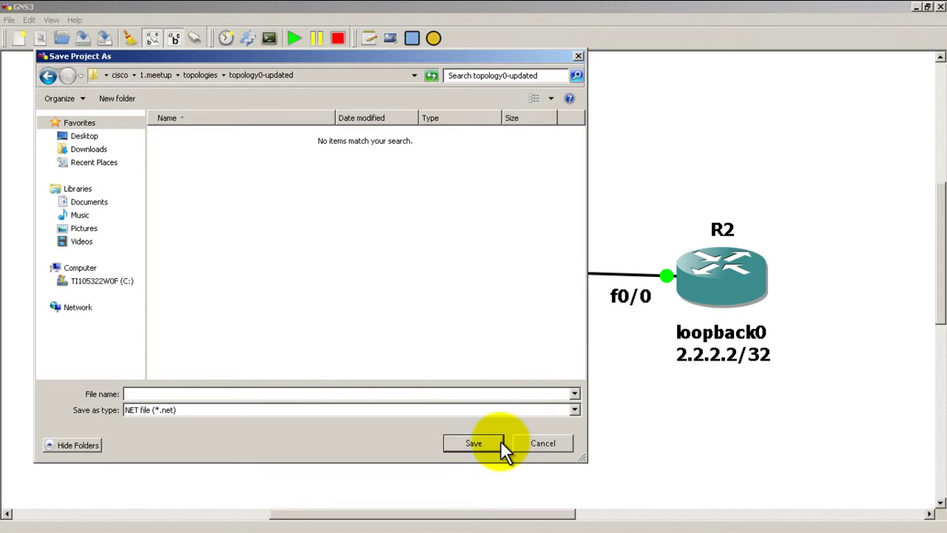
# Step: Save the project with the file name topology0-updated
pyautogui.click(433, 393)
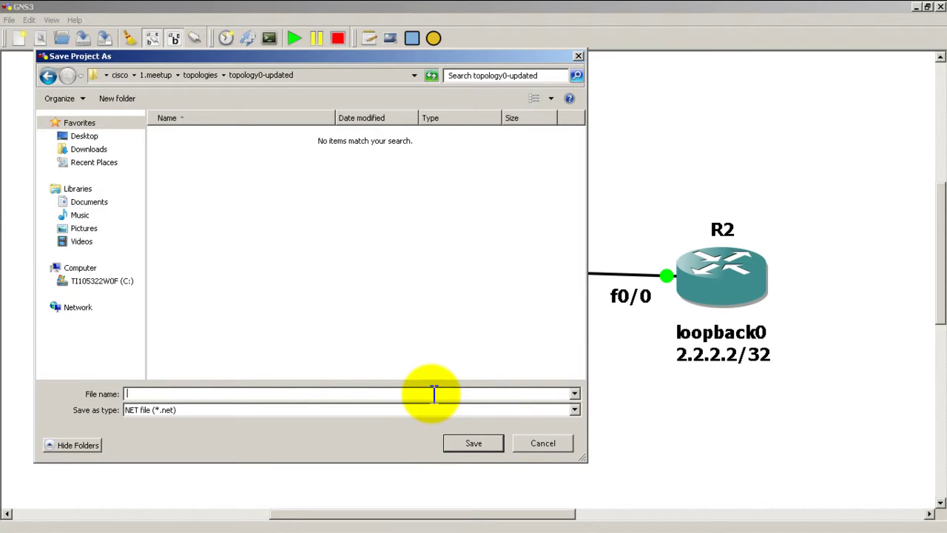
pyautogui.write('topology0-updated')
pyautogui.click(455, 437)
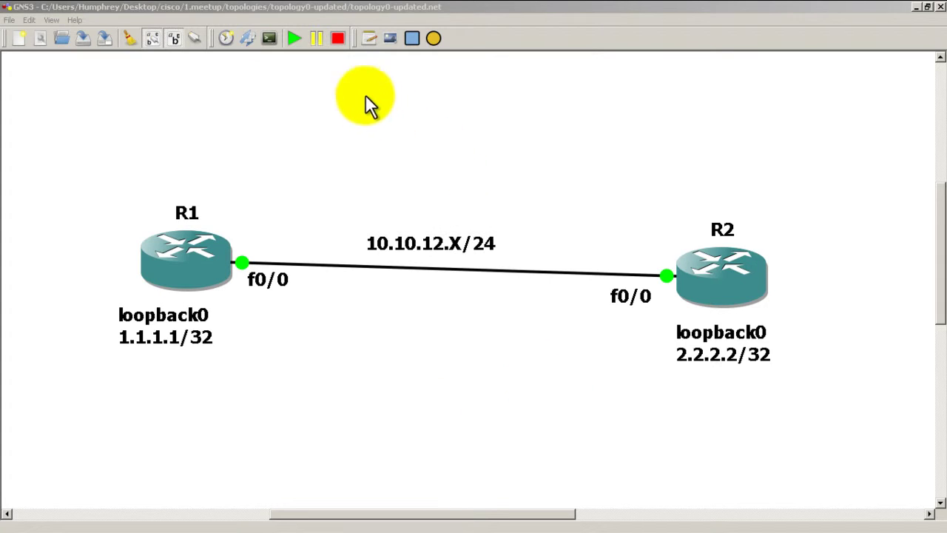
# Step: Extract startup-configs to a directory, browsing to 1.meetup > topologies > topology0-updated
pyautogui.click(253, 41)
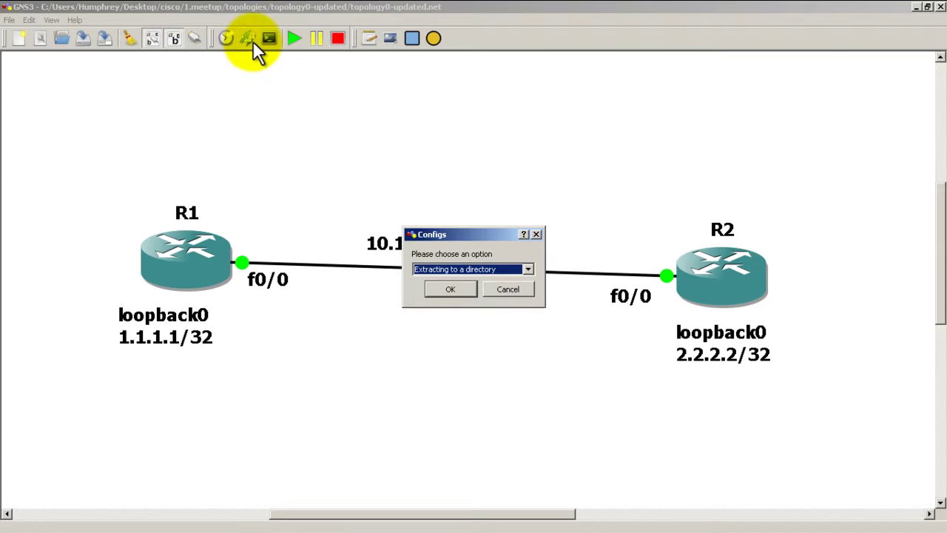
pyautogui.click(459, 289)
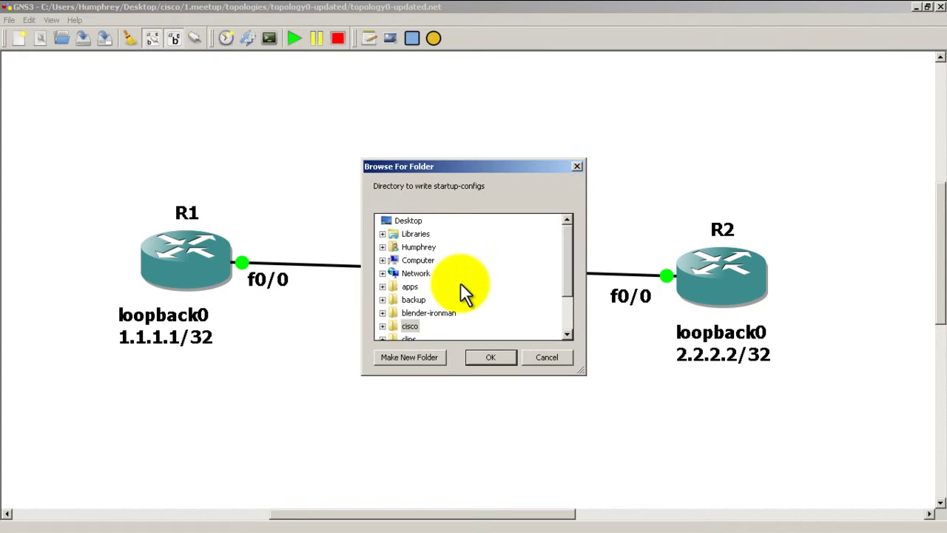
pyautogui.click(432, 327)
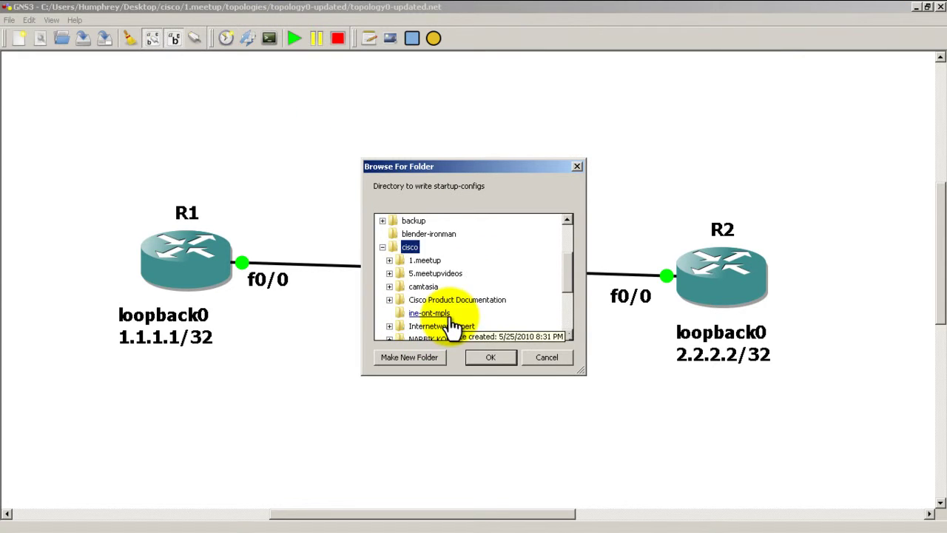
pyautogui.click(443, 260)
pyautogui.scroll(-3, 455, 271)
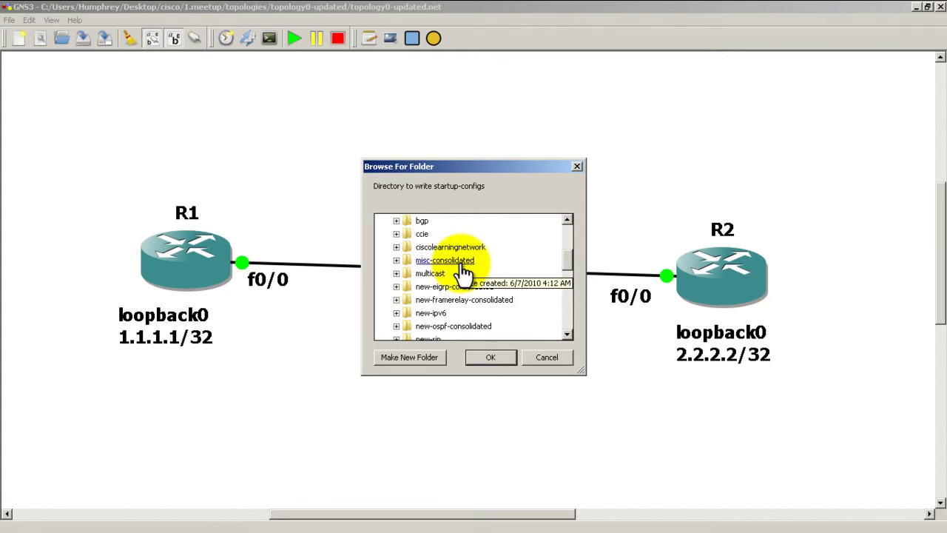
pyautogui.scroll(-4, 463, 272)
pyautogui.click(451, 313)
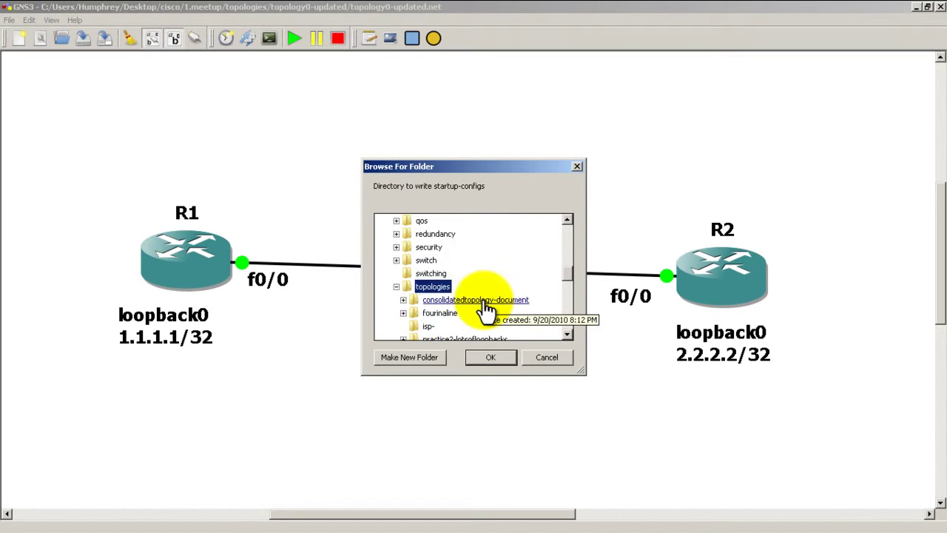
pyautogui.scroll(-10, 484, 309)
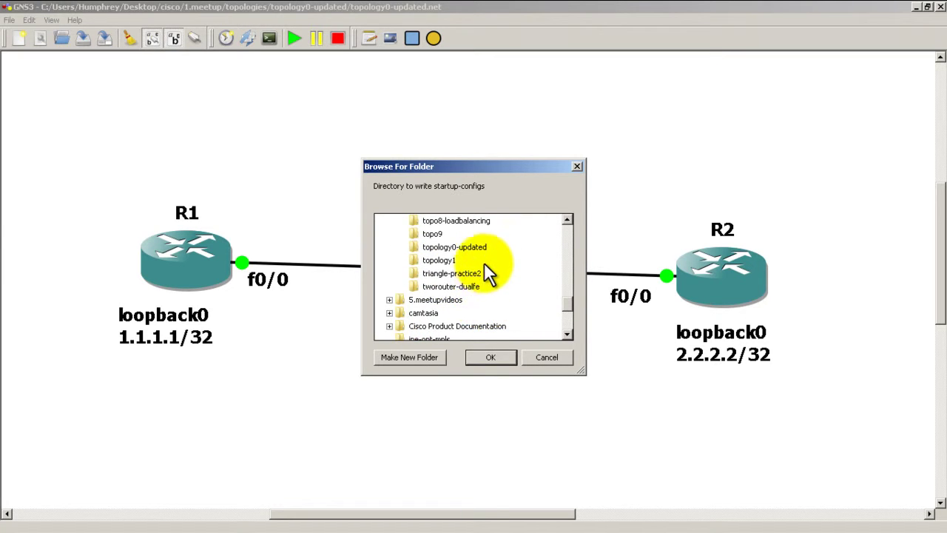
pyautogui.click(473, 247)
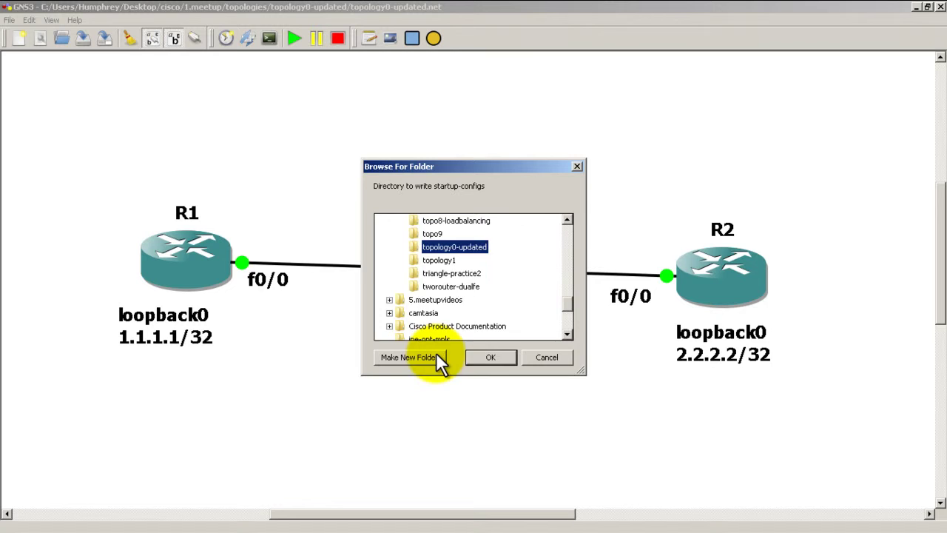
# Step: Create a new folder named basicipconfig inside topology0-updated
pyautogui.click(408, 358)
pyautogui.write('basic')
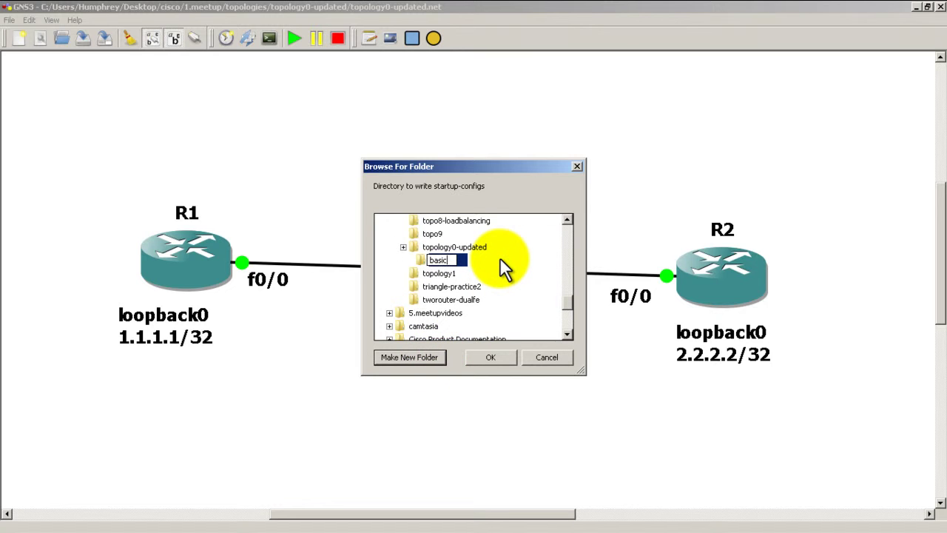
pyautogui.write('ipconfig')
pyautogui.press('Return')
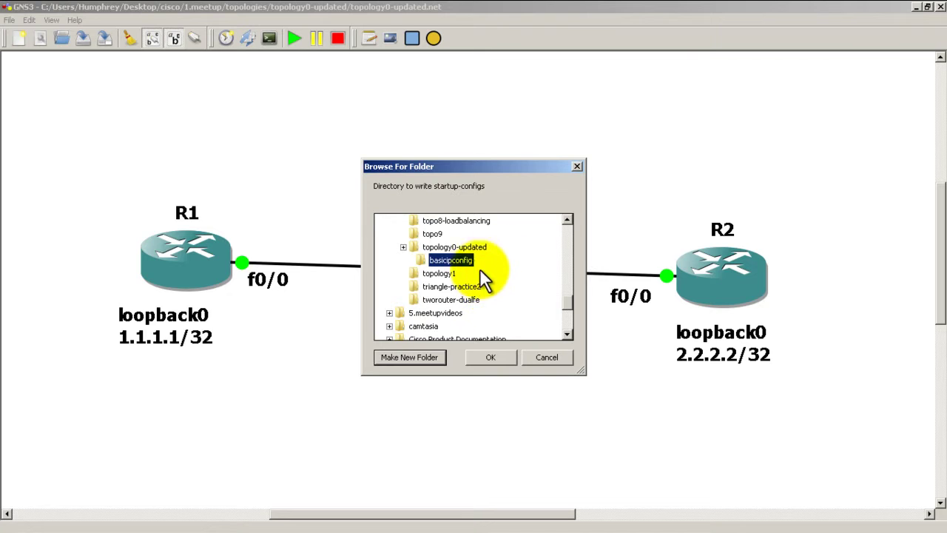
# Step: Confirm basicipconfig as the folder for the extracted router startup-configs
pyautogui.click(494, 358)
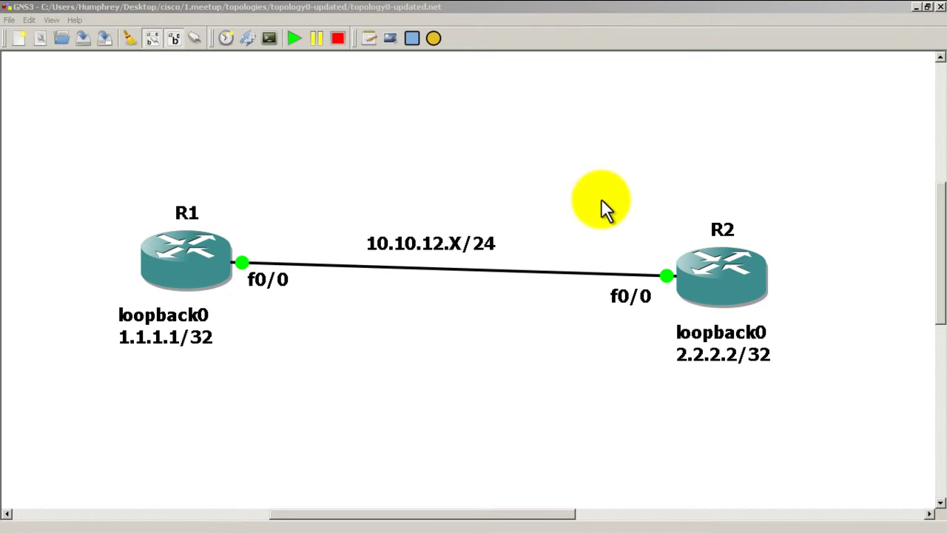